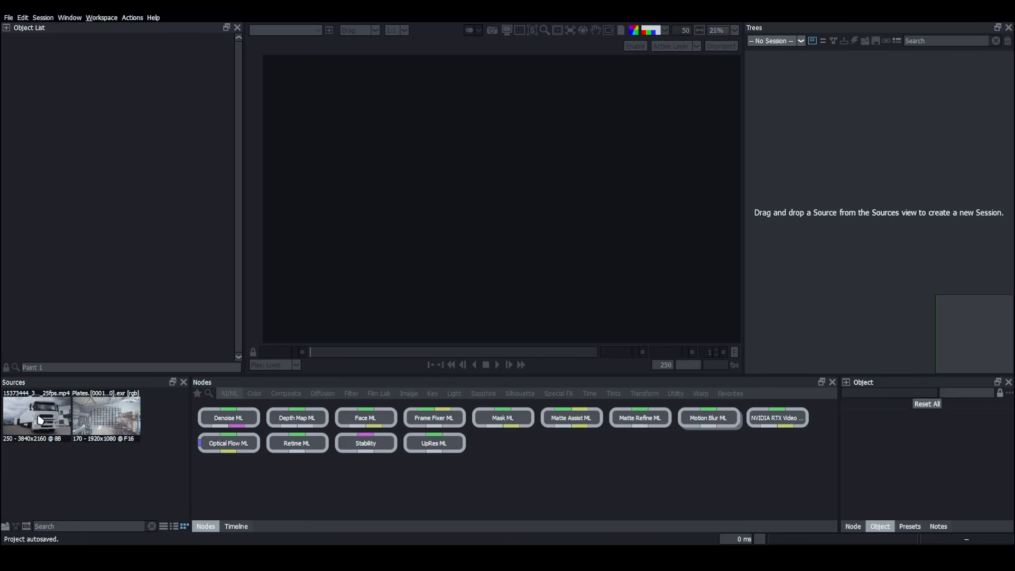
Step: Create a session named Shot 01 from the truck clip, using the clip's own format and duration
drag(46, 421, 782, 212)
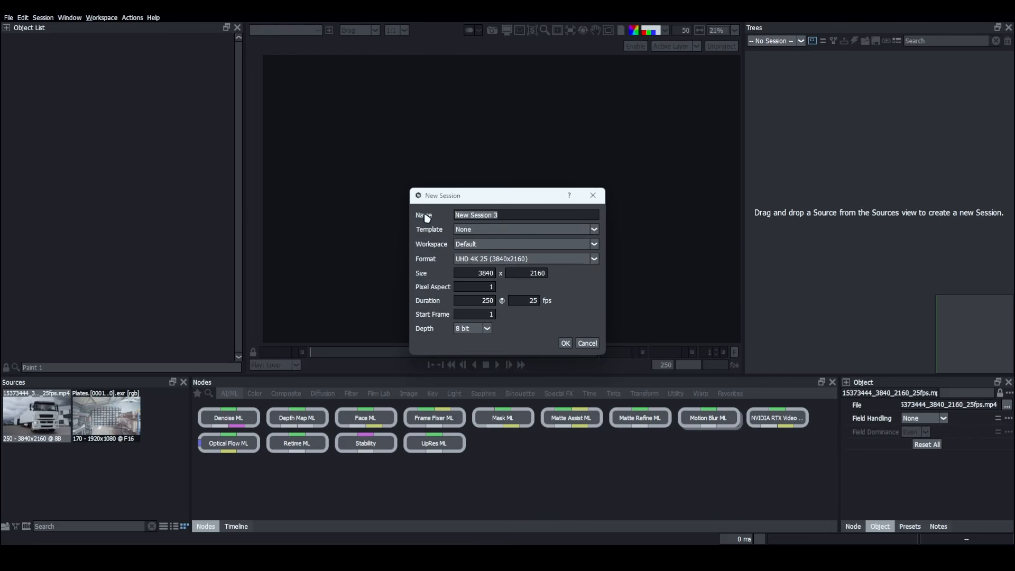
text(Shot 0)
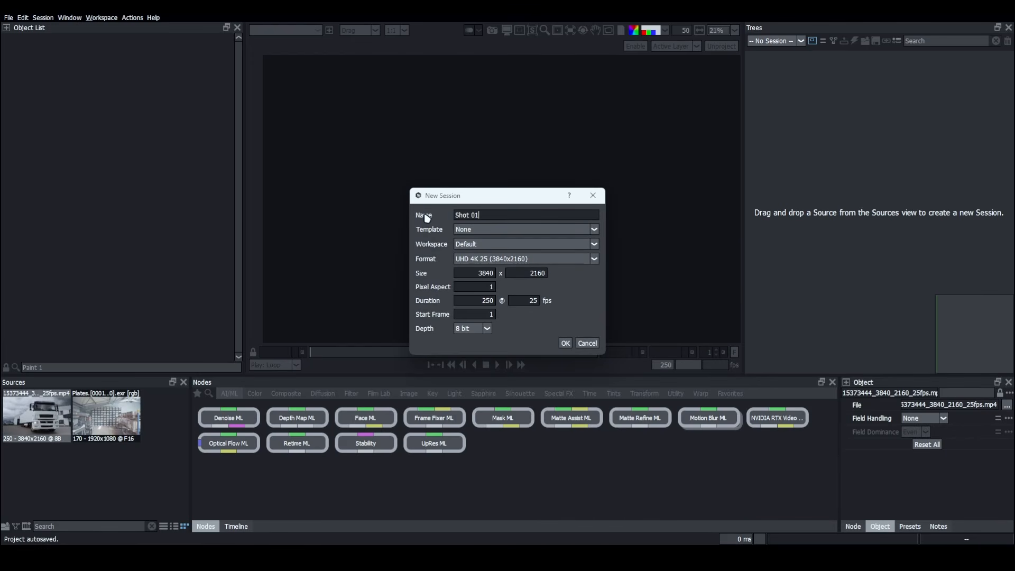
text(1)
key(Return)
Step: Review the truck shot, add a 3D Scene node, and connect it to the truck footage
click(374, 365)
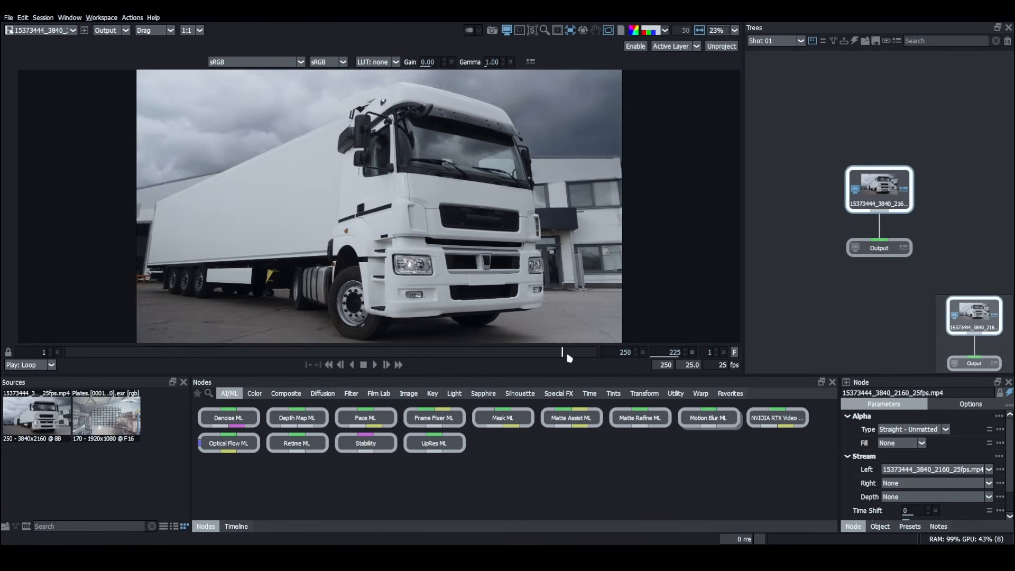
drag(565, 352, 65, 348)
scroll(457, 205, up, 5)
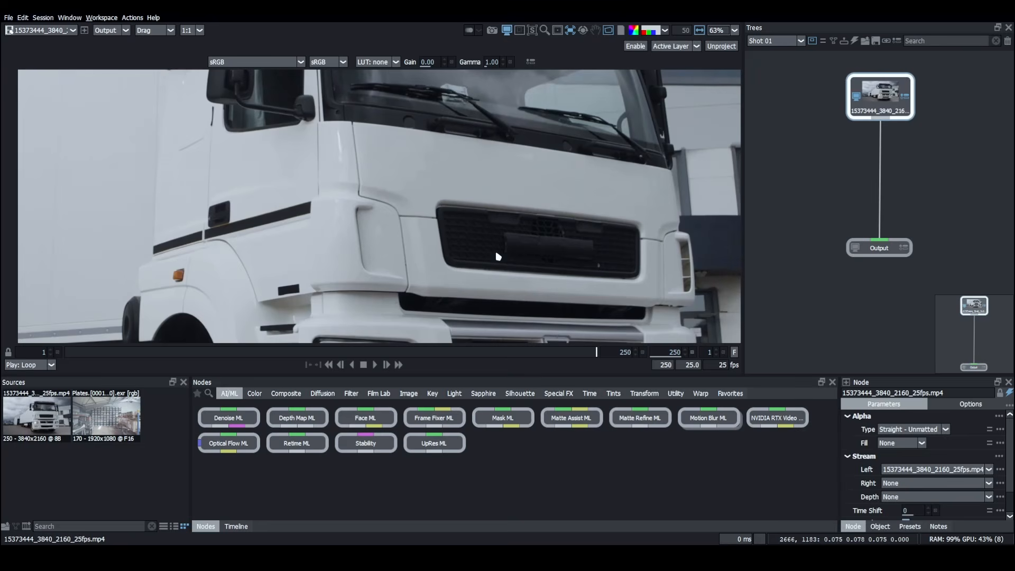
scroll(500, 247, down, 3)
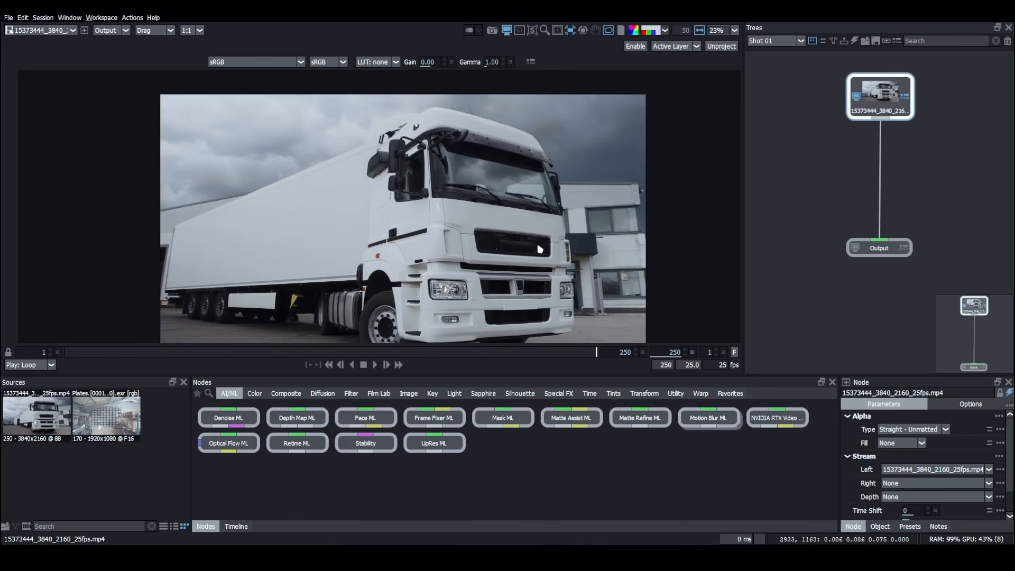
key(Tab)
text(3d)
key(Return)
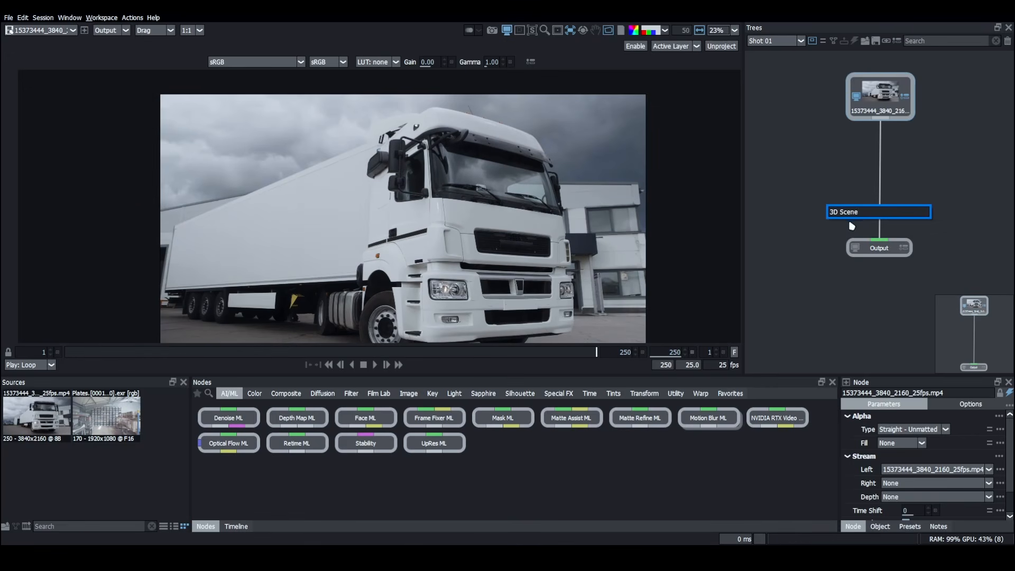
key(Return)
drag(938, 175, 881, 118)
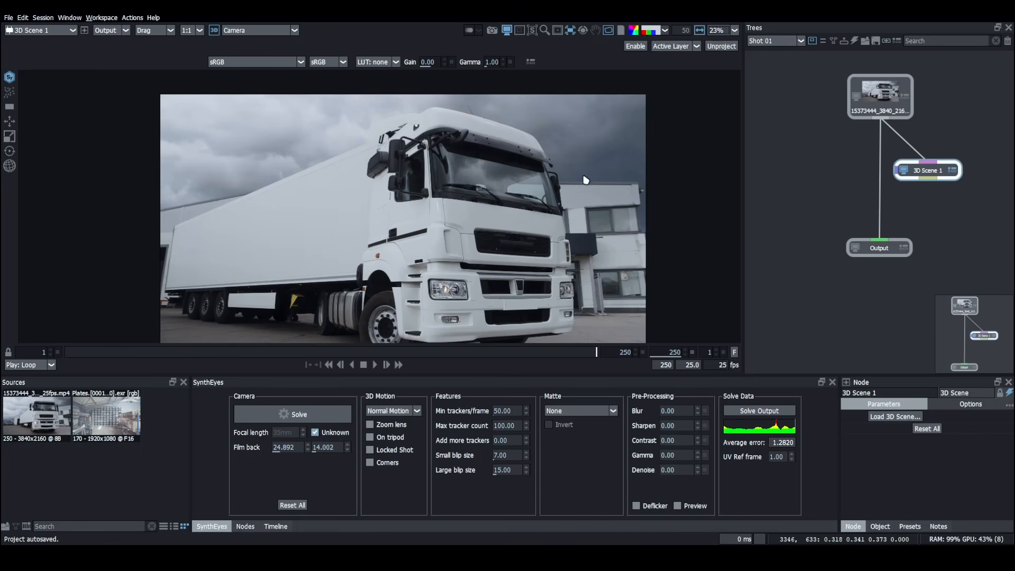
Step: Run the SynthEyes camera solve on the truck footage with Normal Motion and no matte
click(586, 411)
click(757, 414)
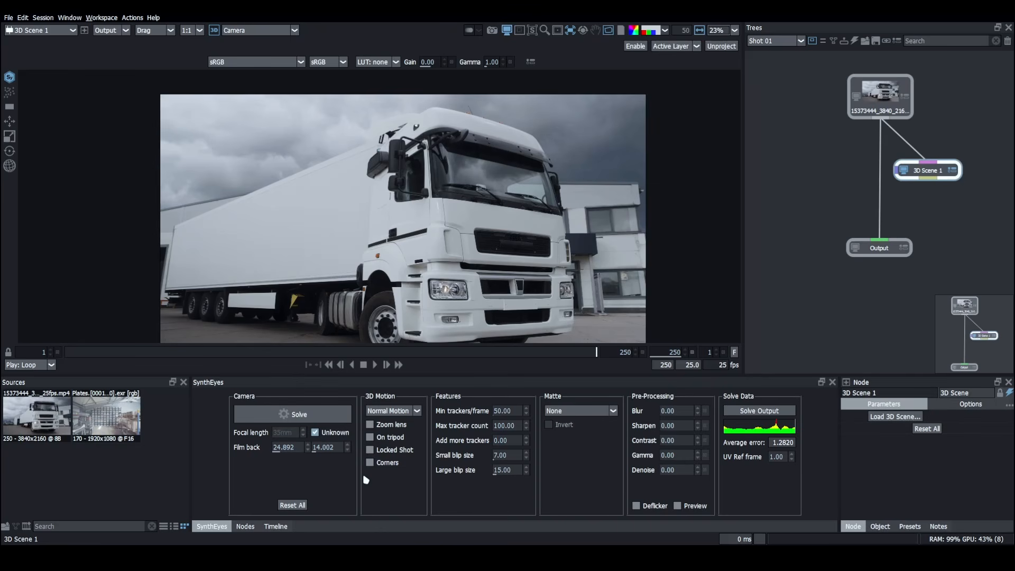
click(299, 414)
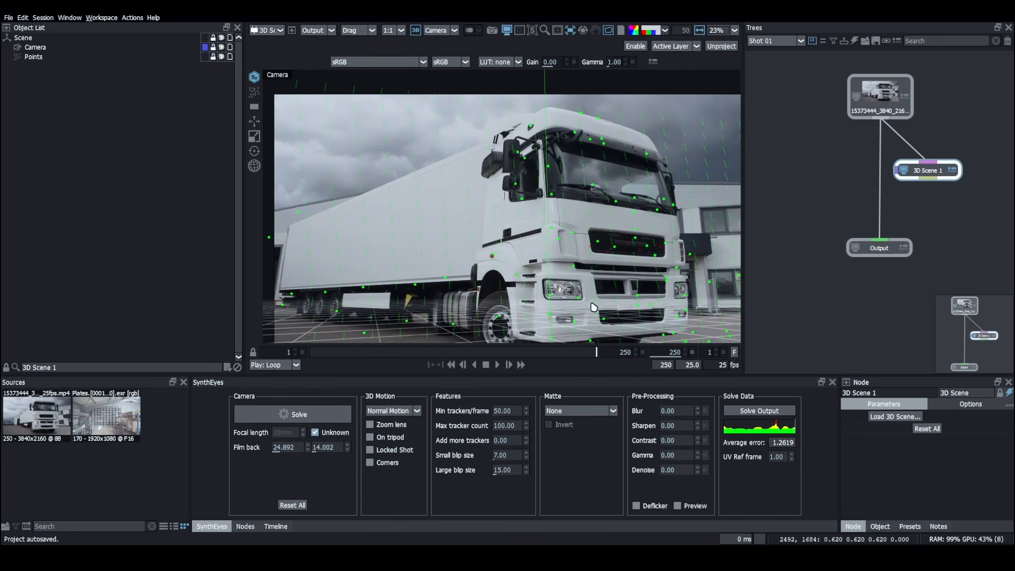
Step: Scrub through the solved shot and select the tracking points on the truck's front grille at frame 1
drag(601, 293, 517, 285)
drag(503, 350, 296, 353)
scroll(482, 234, up, 4)
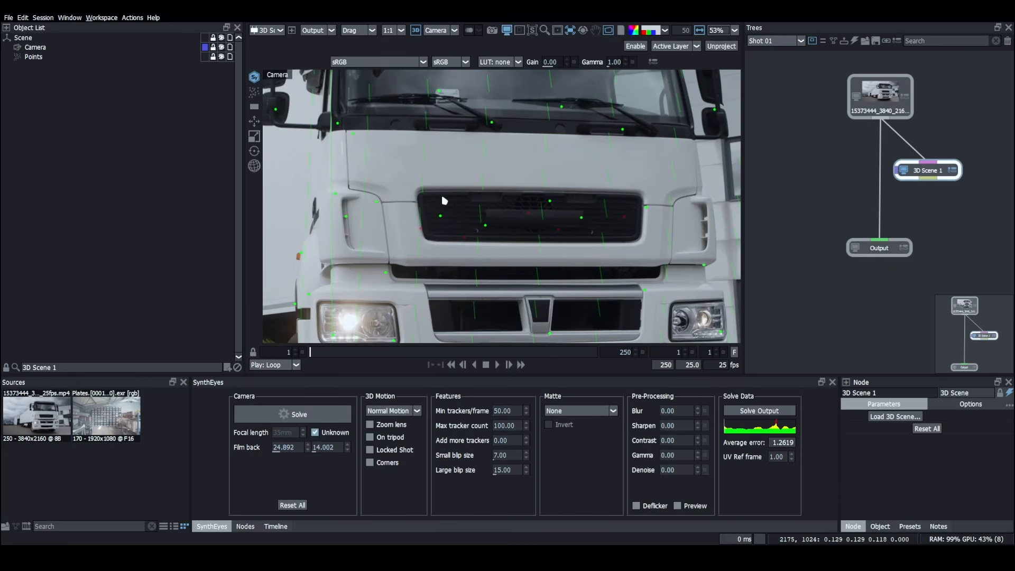
click(256, 96)
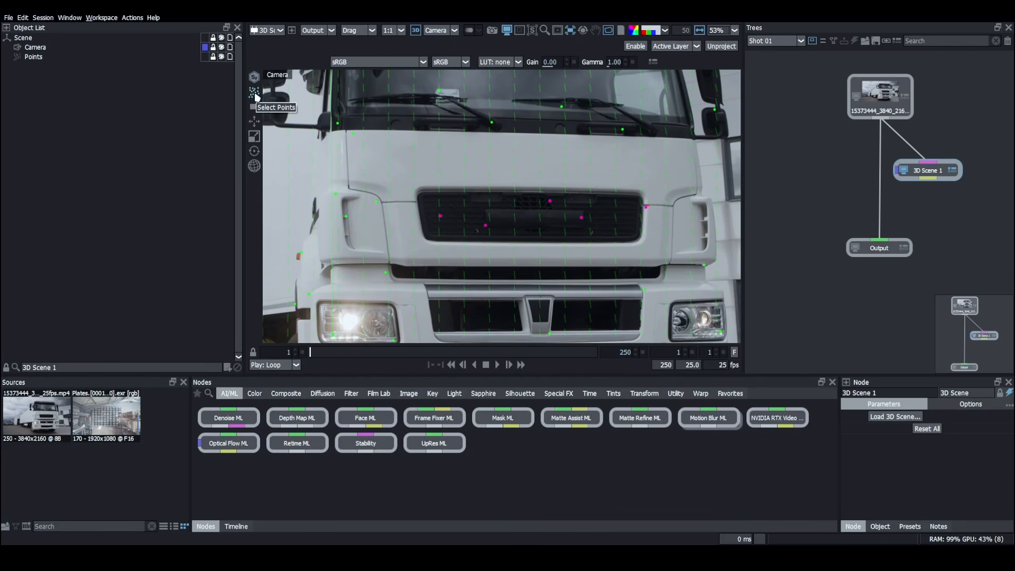
scroll(510, 226, down, 1)
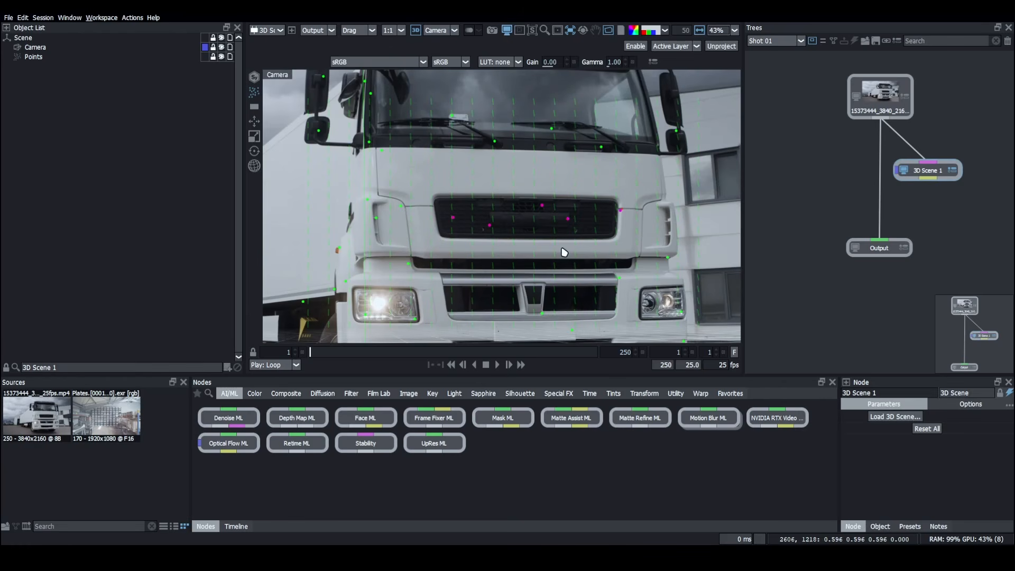
drag(378, 353, 304, 360)
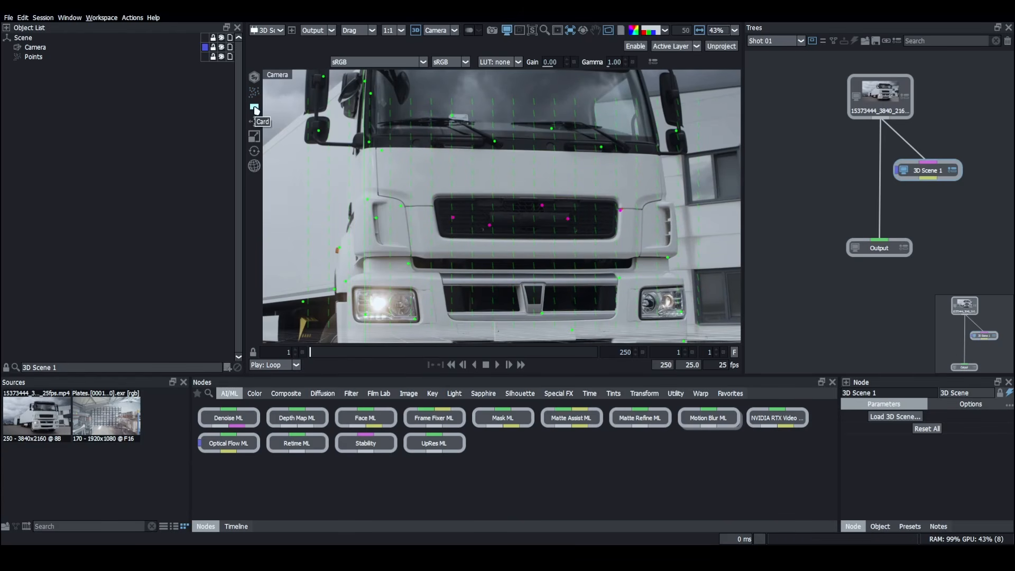
Step: Create a card from the selected points over the front grille, centre it, and widen it to an X scale of 1.14
click(254, 108)
drag(418, 247, 633, 164)
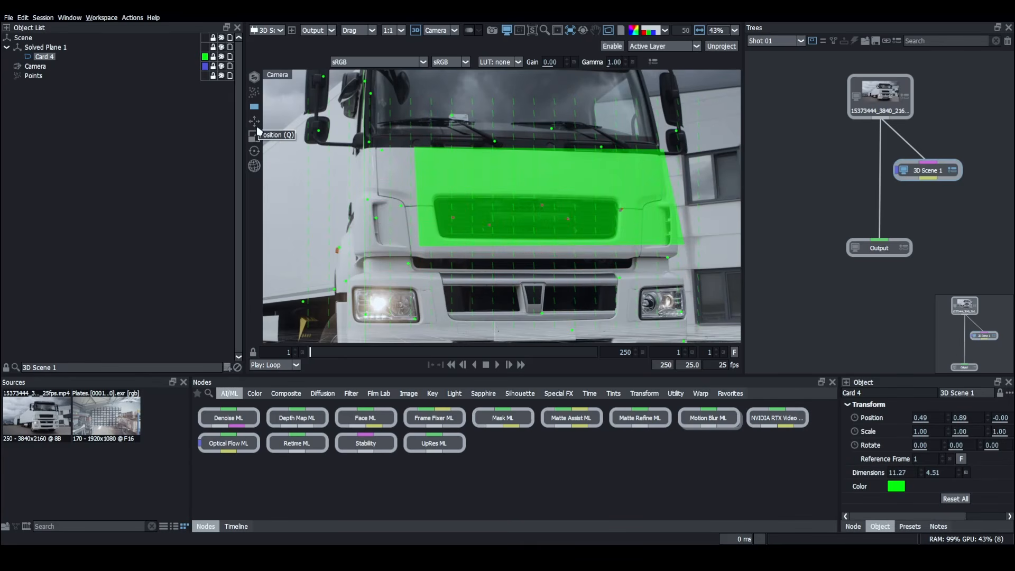
click(254, 123)
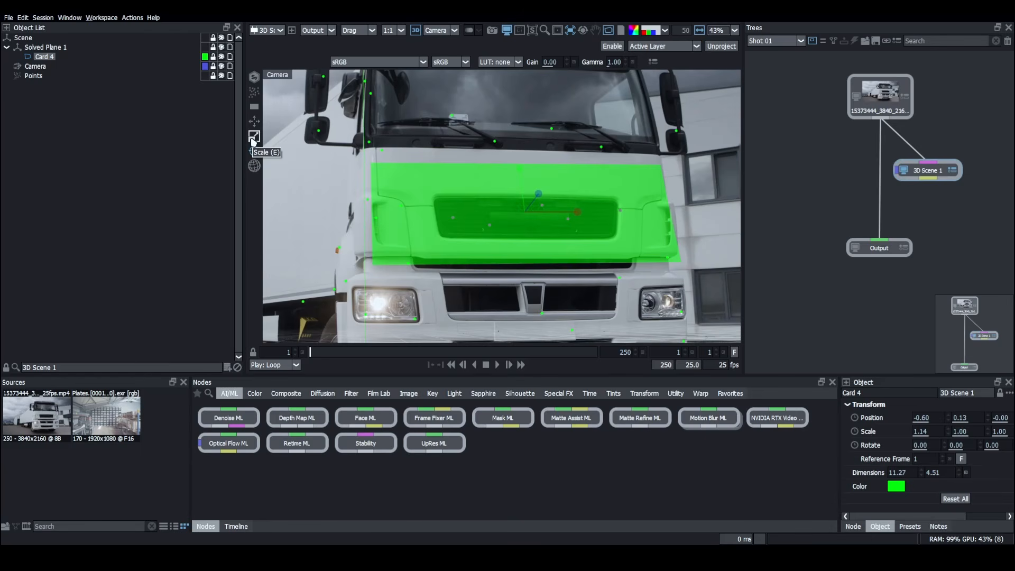
click(254, 166)
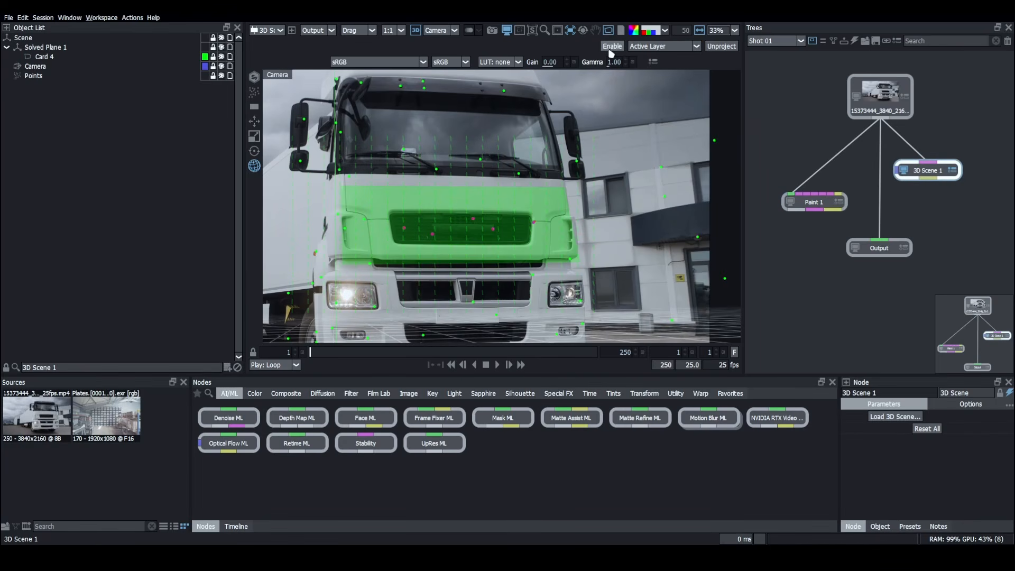
Step: Enable the viewer transform and set its source to 3D Scene 1→Card 4
click(612, 47)
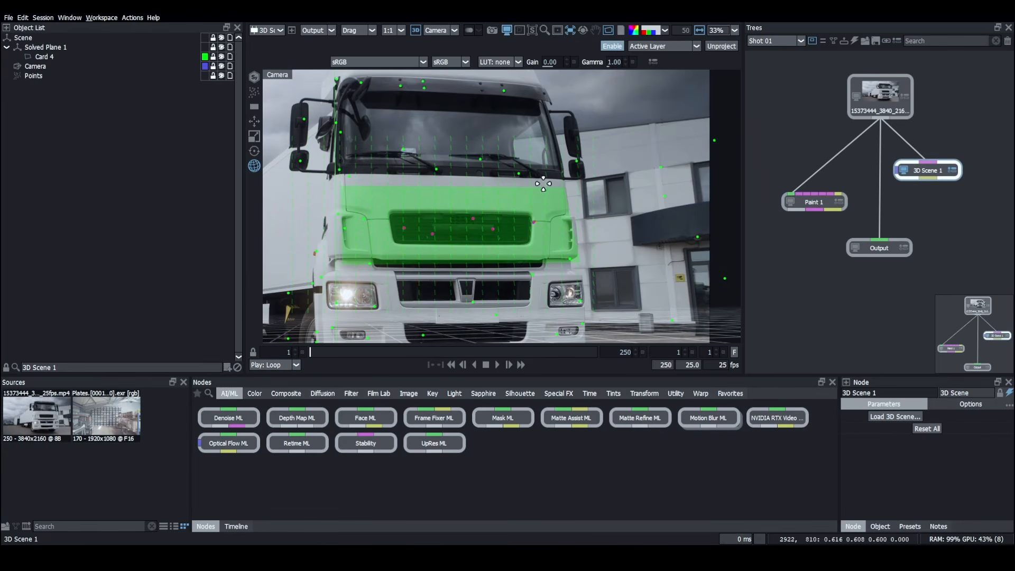
mouse_move(309, 357)
mouse_down()
mouse_move(517, 356)
mouse_move(310, 355)
mouse_up()
click(660, 47)
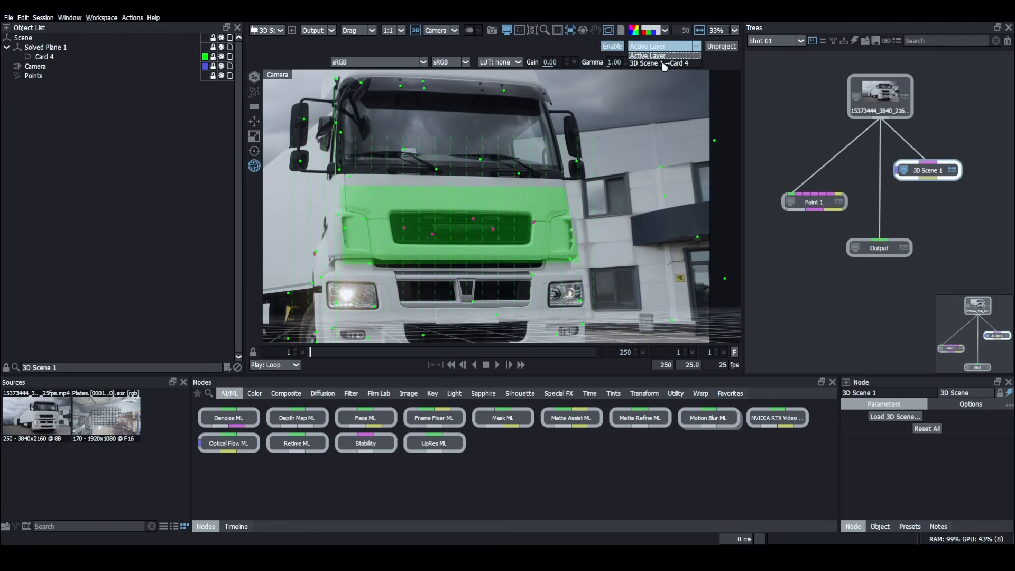
click(661, 62)
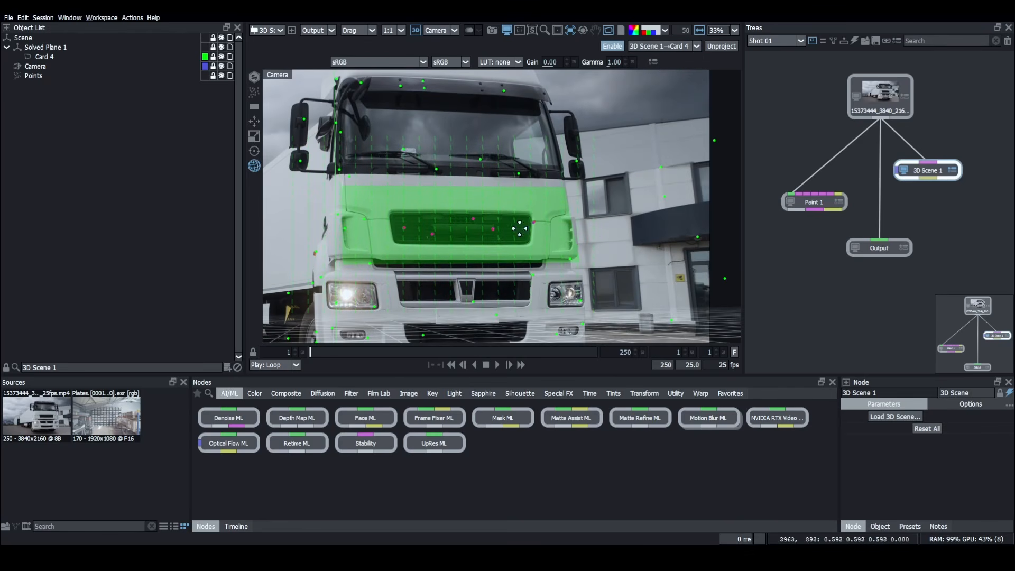
mouse_move(328, 357)
mouse_down()
mouse_move(591, 352)
mouse_move(288, 356)
mouse_move(421, 349)
mouse_move(310, 353)
mouse_up()
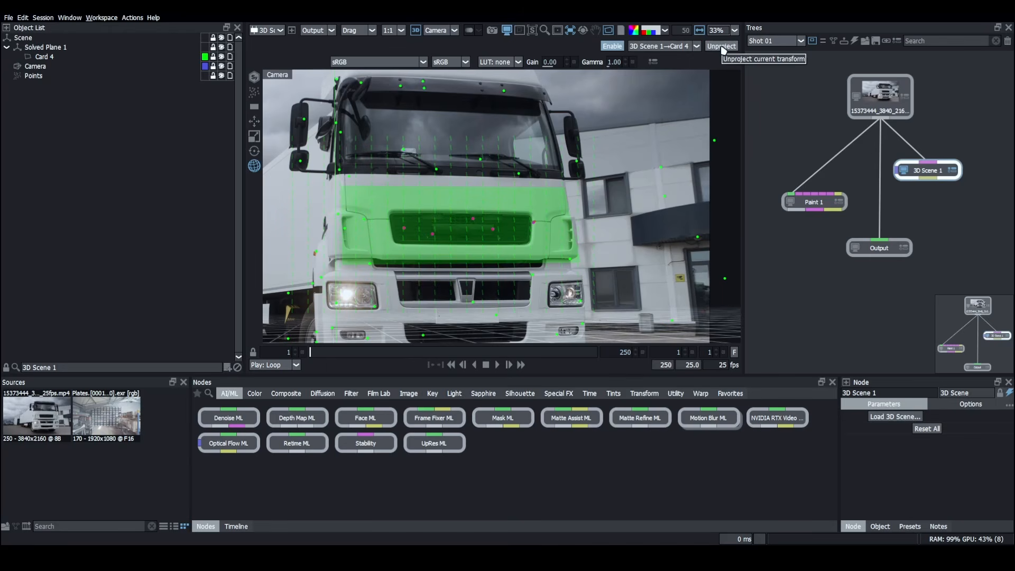
Step: Unproject the current transform and scrub the shot to check the grille's stabilisation, returning to frame 1
click(722, 47)
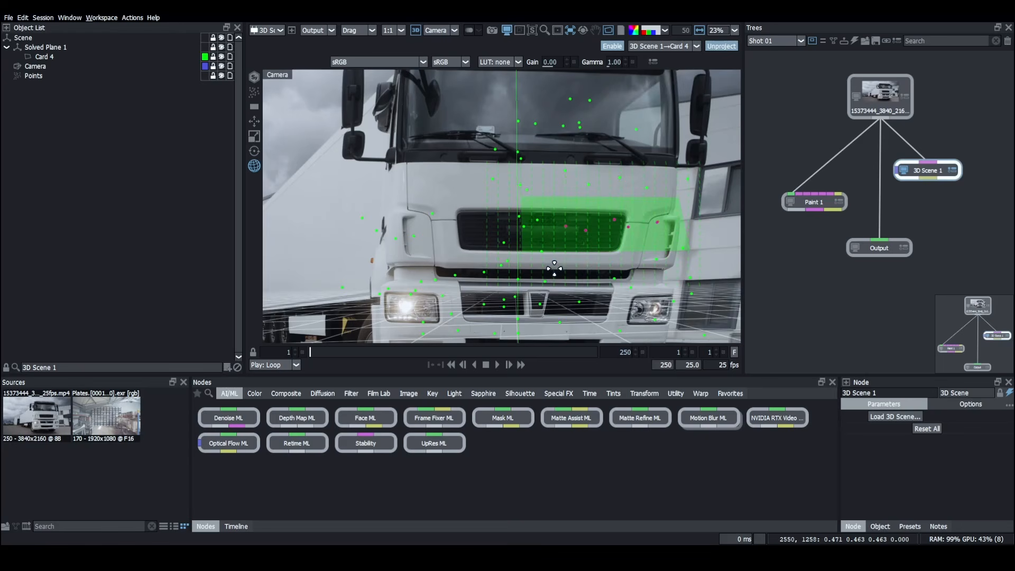
drag(607, 353, 310, 353)
scroll(516, 248, up, 4)
scroll(516, 249, down, 4)
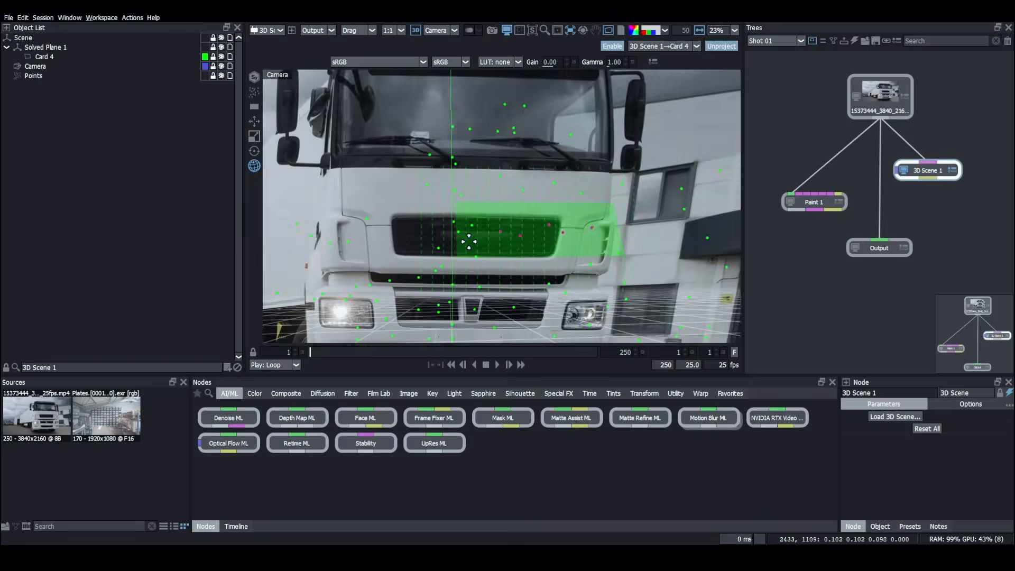
scroll(478, 248, up, 3)
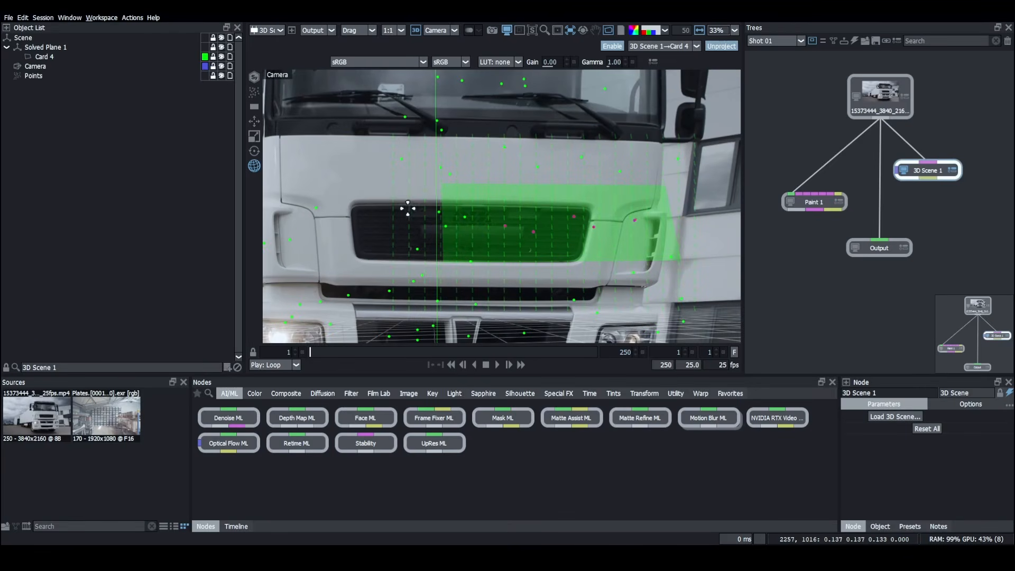
click(577, 352)
drag(577, 354, 310, 353)
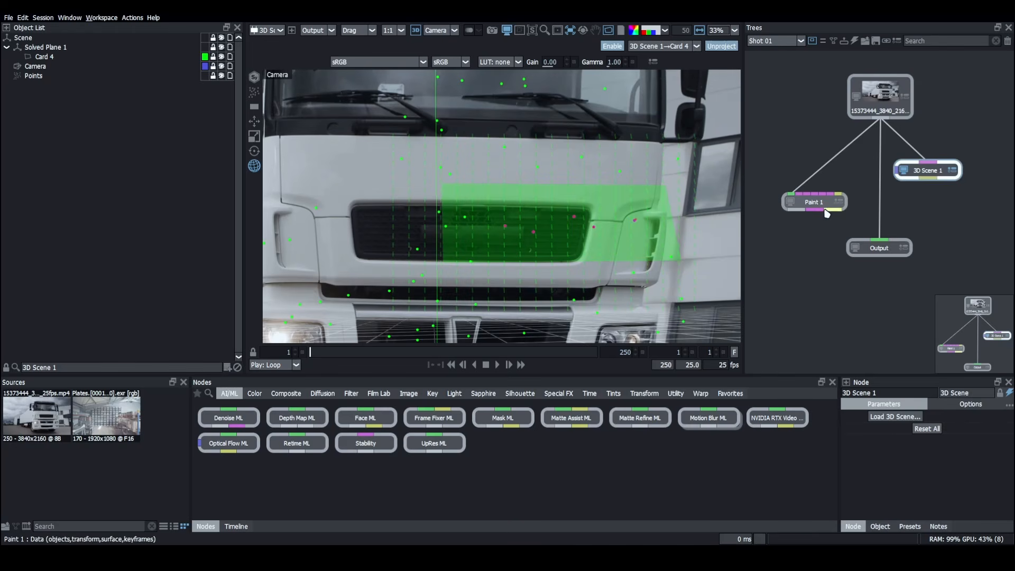
Step: Connect the 3D Scene 1 data output to the Paint 1 node and show Paint 1 in the viewer
drag(820, 205, 831, 218)
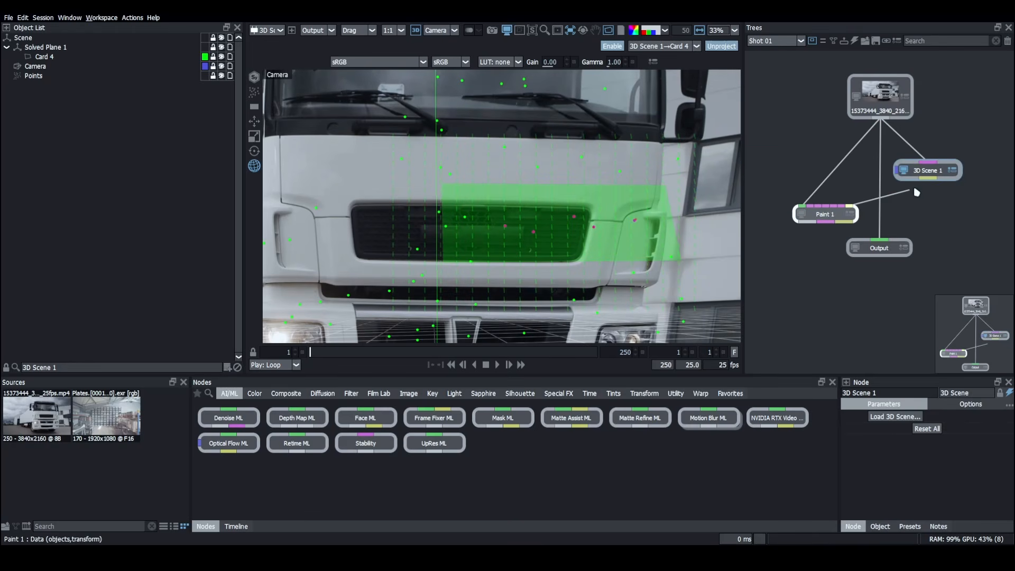
click(840, 213)
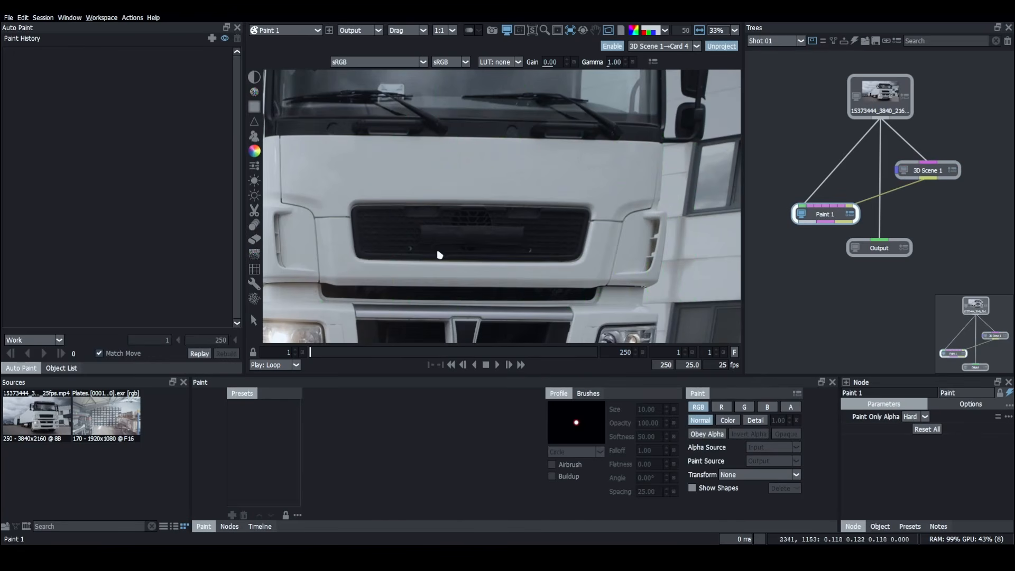
Step: Paint out the front grille on frame 1 with horizontal Drag brush strokes, enlarging the brush to about 151
click(254, 225)
scroll(470, 228, up, 3)
mouse_move(317, 185)
mouse_down()
mouse_move(362, 204)
mouse_move(365, 195)
mouse_up()
mouse_move(547, 255)
mouse_down()
mouse_move(495, 248)
mouse_move(515, 222)
mouse_up()
scroll(497, 212, down, 2)
drag(435, 243, 435, 211)
drag(570, 236, 560, 208)
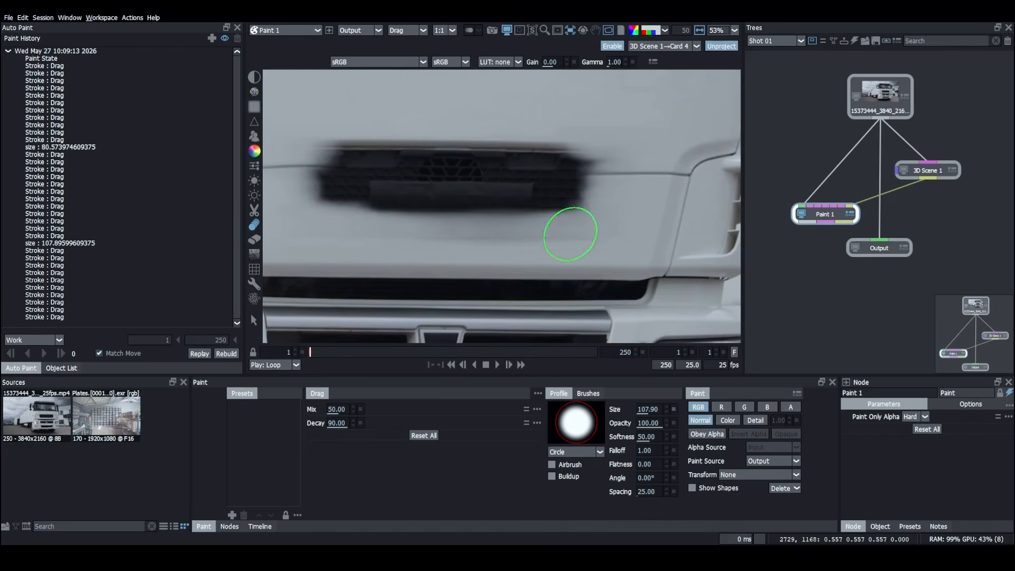
scroll(497, 212, down, 2)
mouse_move(403, 184)
mouse_down()
mouse_move(584, 184)
mouse_move(528, 190)
mouse_up()
mouse_move(459, 202)
mouse_down()
mouse_move(569, 199)
mouse_move(637, 203)
mouse_up()
mouse_move(463, 164)
mouse_down()
mouse_move(675, 160)
mouse_move(627, 174)
mouse_up()
drag(414, 170, 663, 177)
drag(435, 172, 648, 169)
drag(582, 212, 568, 252)
Step: Compare the original input with the painted output around the grille by switching between the two views
key(1)
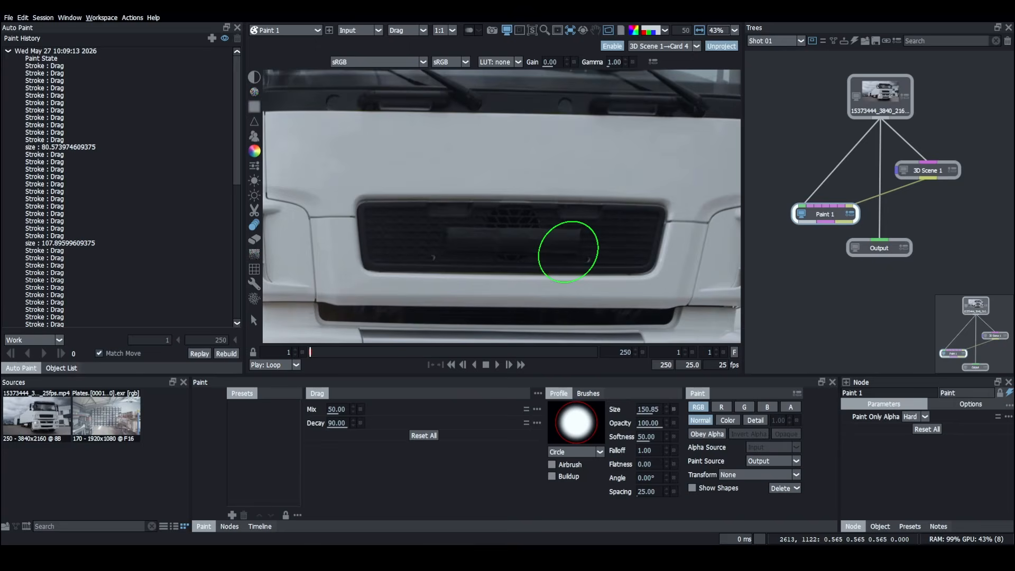
key(2)
key(1)
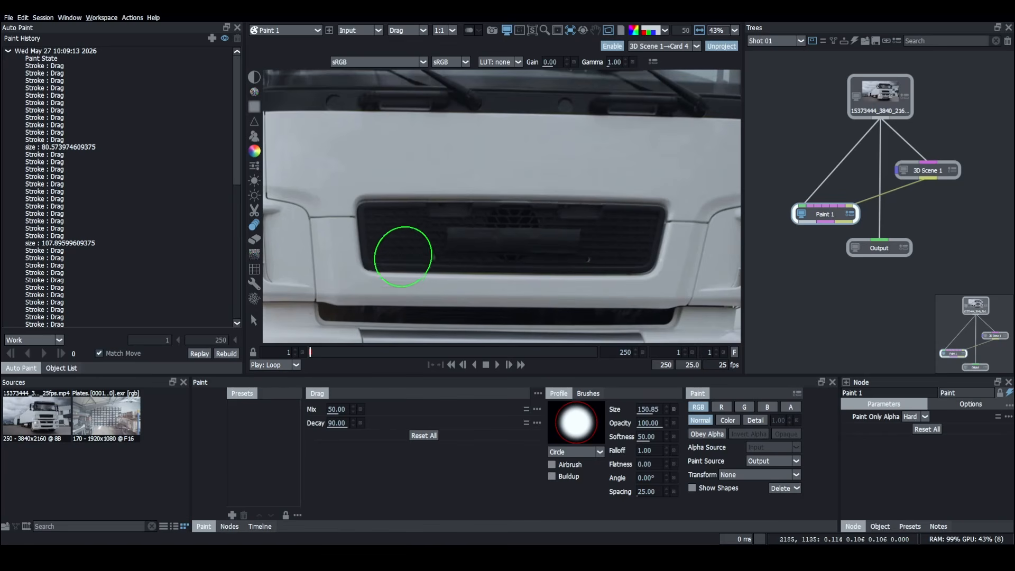
key(2)
key(1)
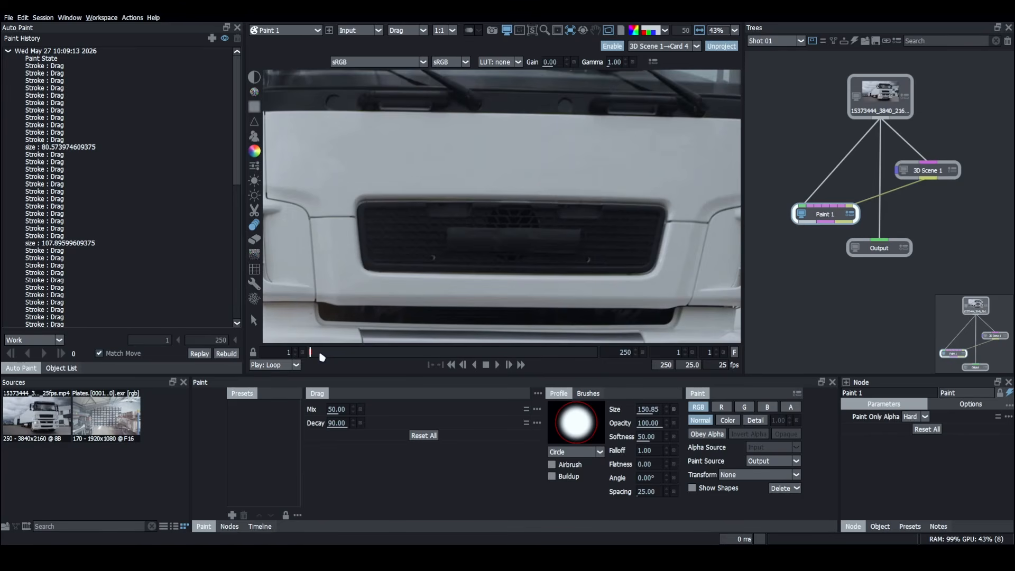
key(2)
Step: Select the recorded paint history, set its transform to Card 4, and auto paint the strokes forward through the shot
click(81, 52)
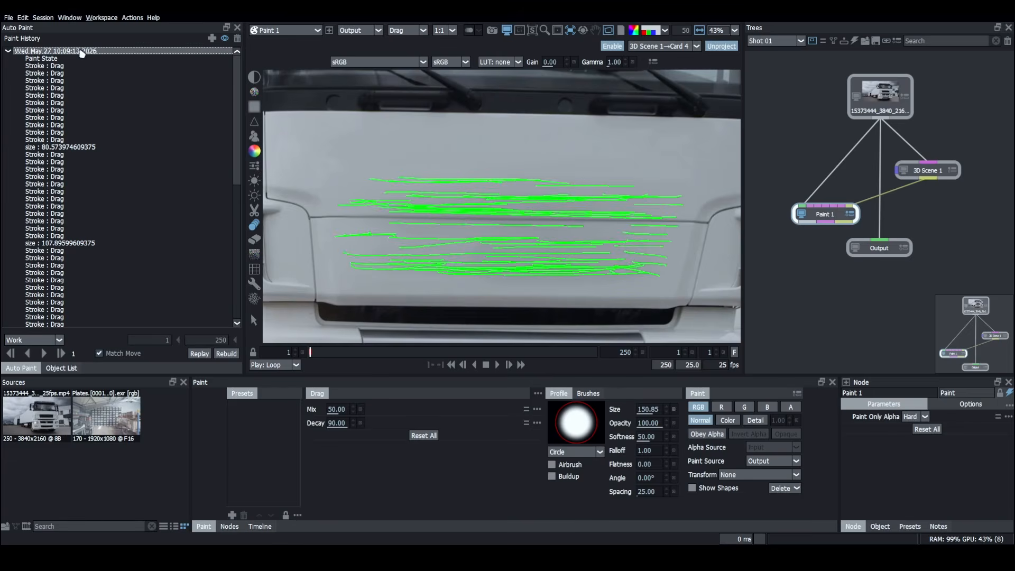
click(745, 475)
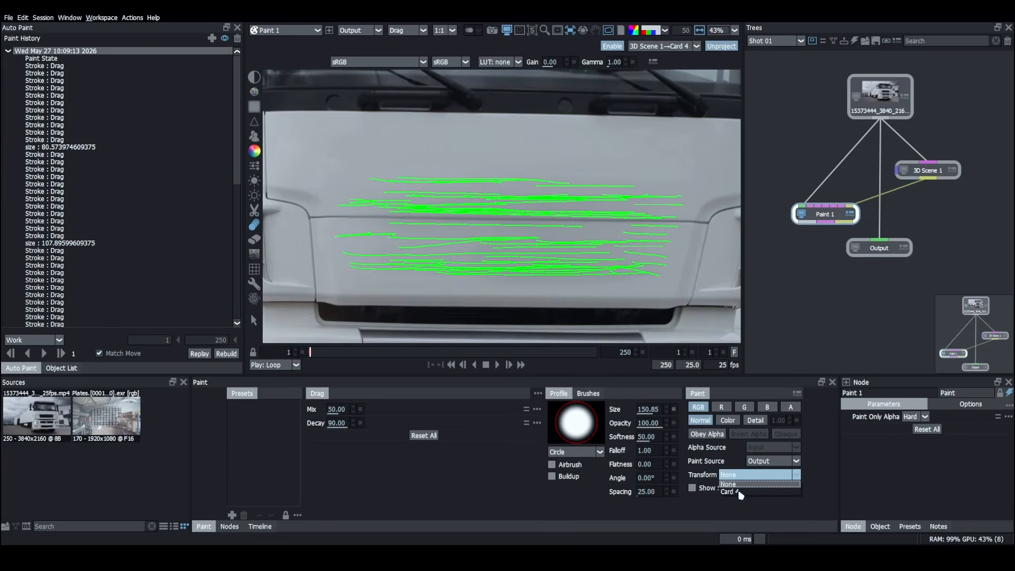
click(738, 494)
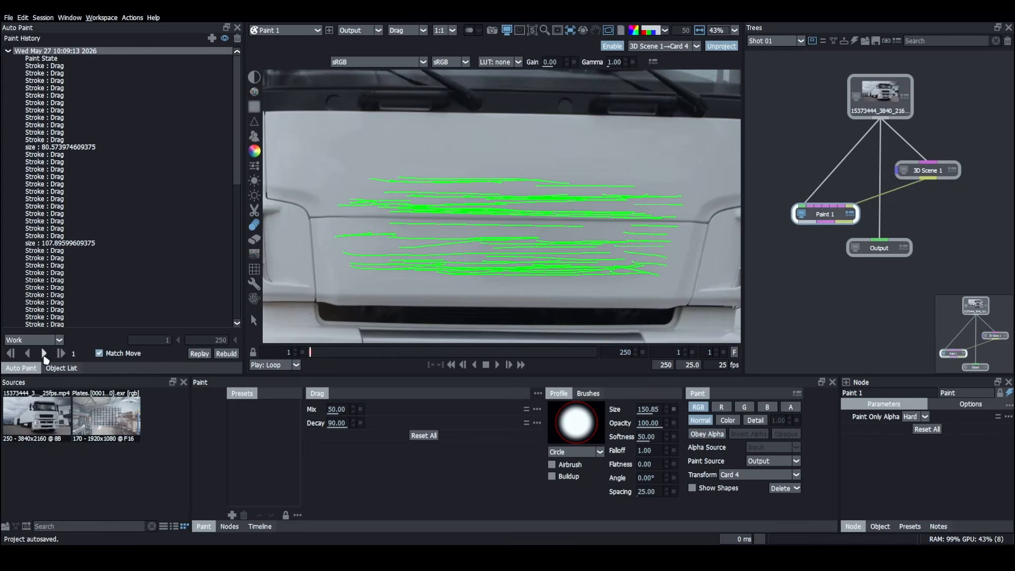
click(44, 354)
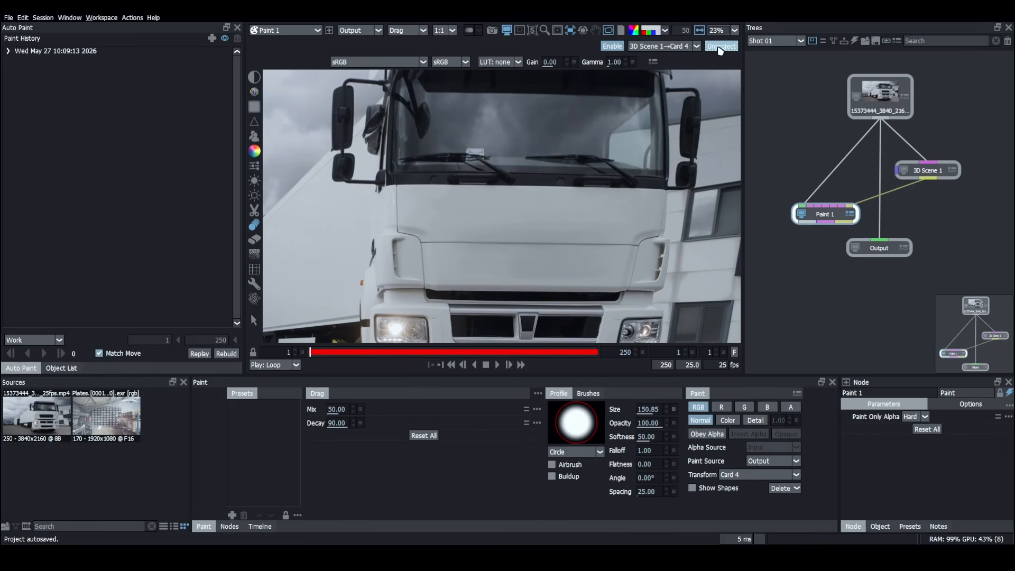
Step: Turn off the viewer's unprojection and Card 4 transform and play the painted shot
click(721, 48)
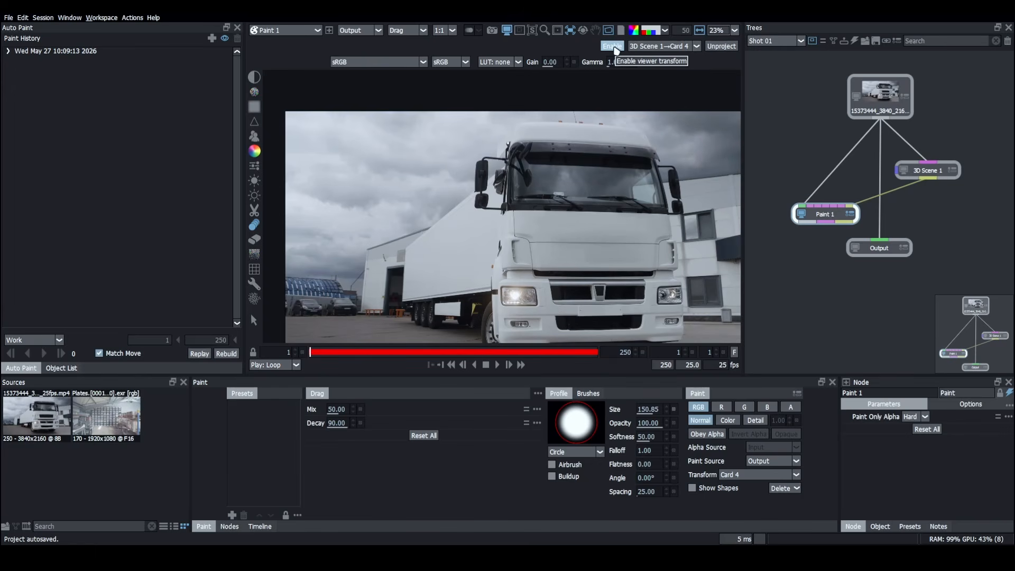
click(613, 47)
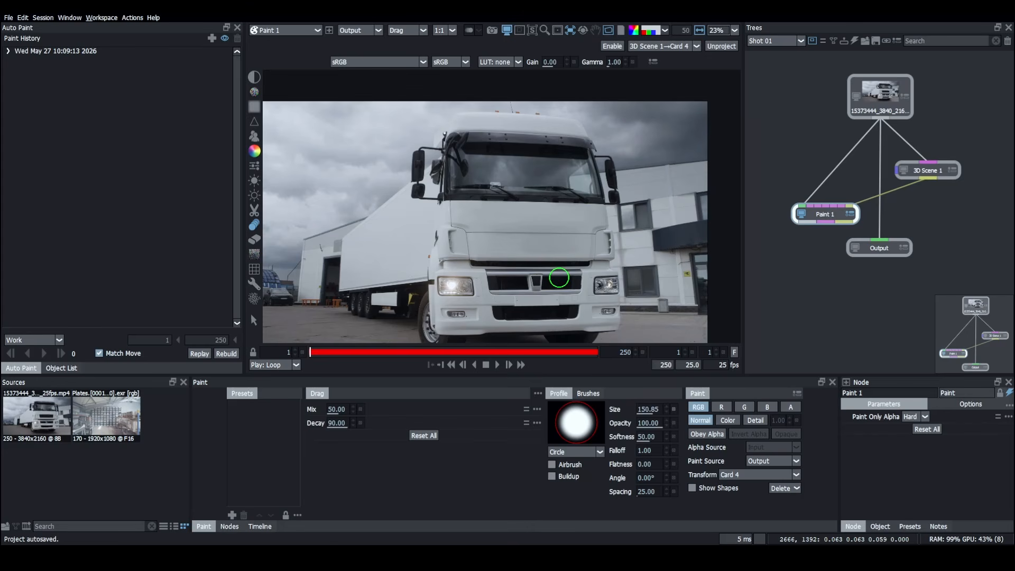
click(497, 365)
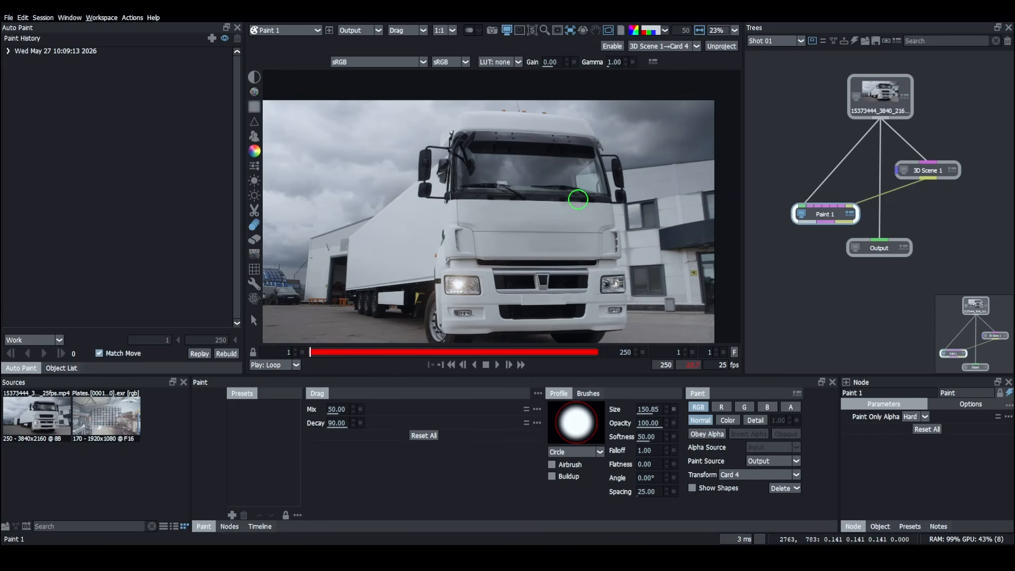
Step: Move the Output node lower in the tree, inspect the painted grille in the unprojected Card 4 view, and return to the normal view
drag(882, 248, 881, 279)
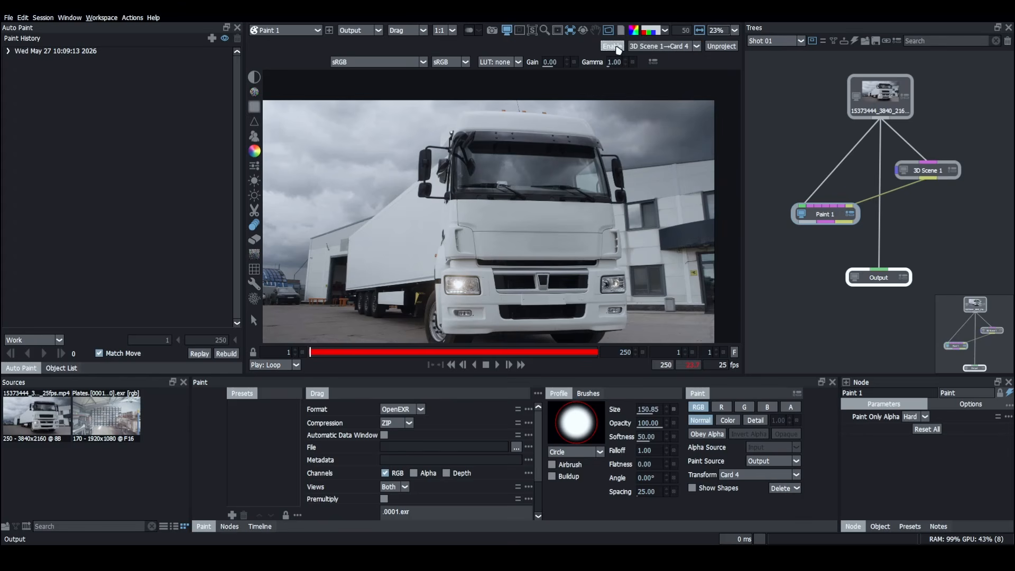
click(721, 46)
scroll(602, 217, down, 5)
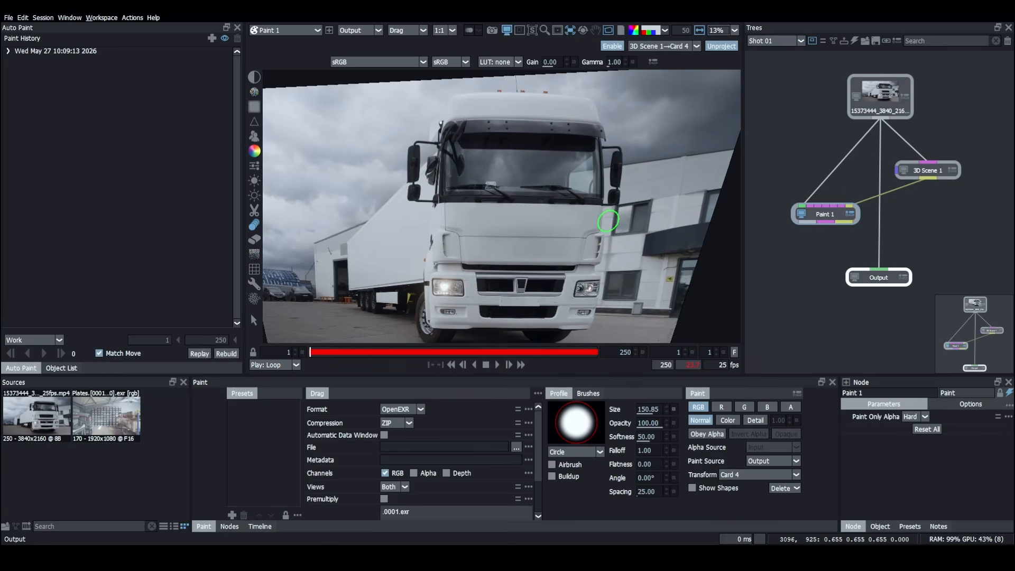
scroll(593, 216, up, 3)
scroll(590, 213, up, 3)
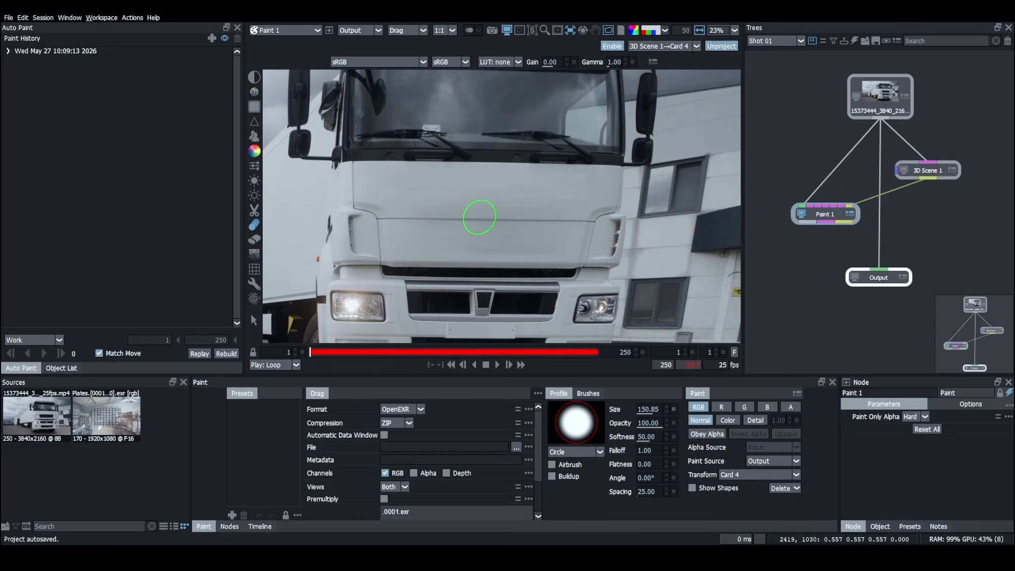
drag(501, 219, 496, 254)
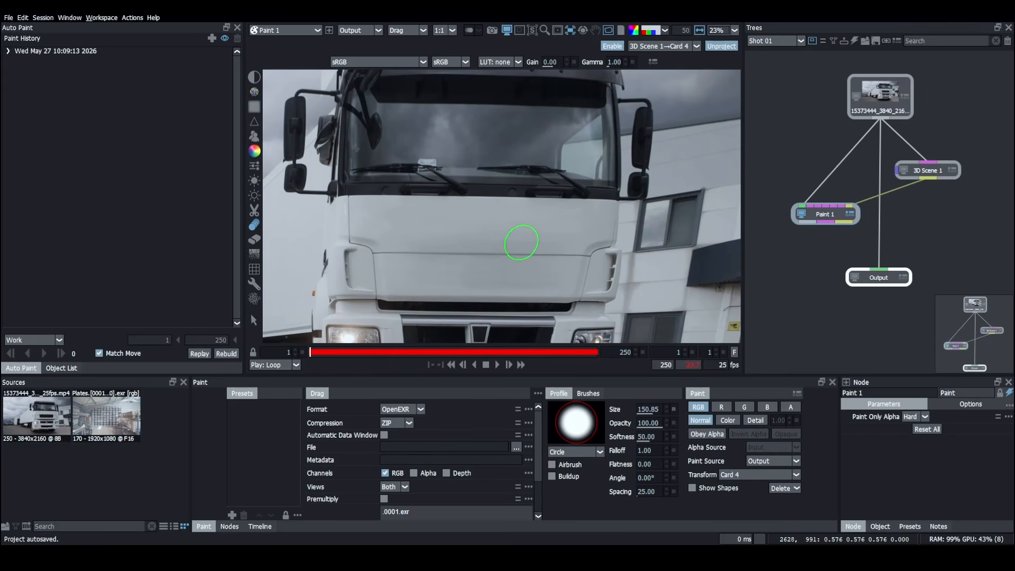
drag(593, 236, 543, 249)
scroll(601, 162, down, 3)
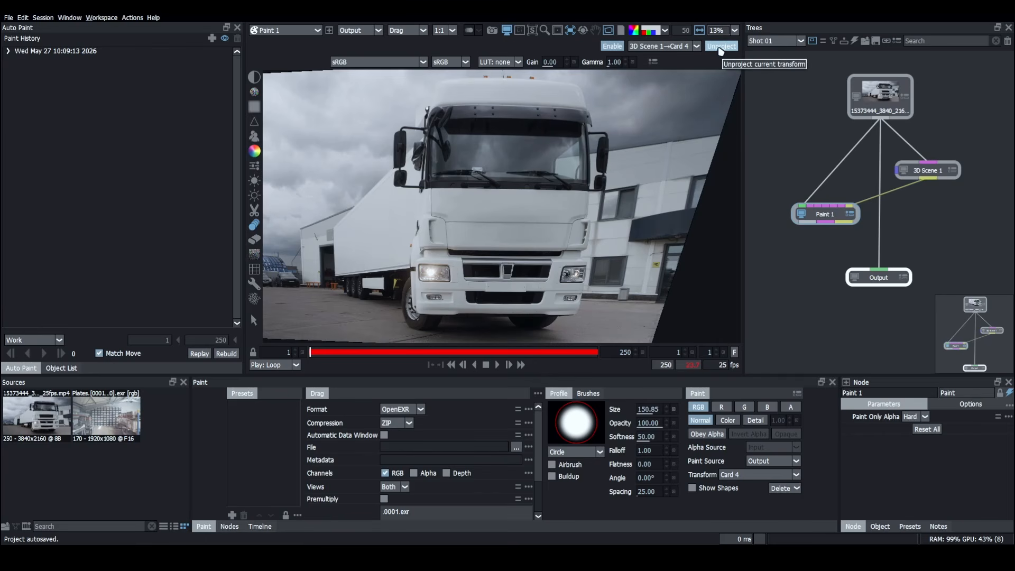
click(719, 47)
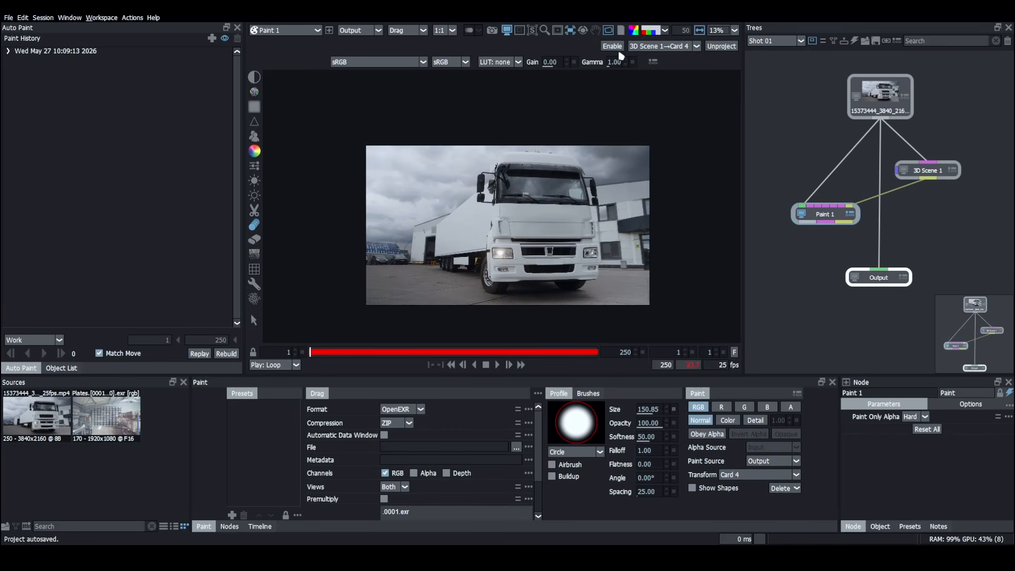
Step: Examine the truck's grille and bodywork up close in the original input, and check the same area in the painted output
scroll(569, 264, up, 5)
key(1)
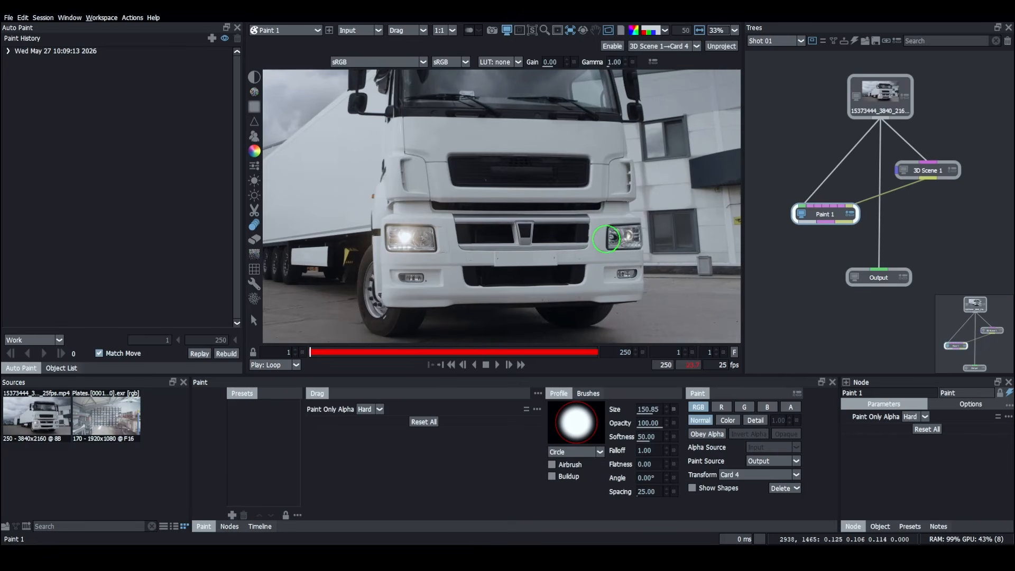
scroll(675, 206, up, 9)
scroll(658, 252, up, 5)
scroll(627, 226, down, 5)
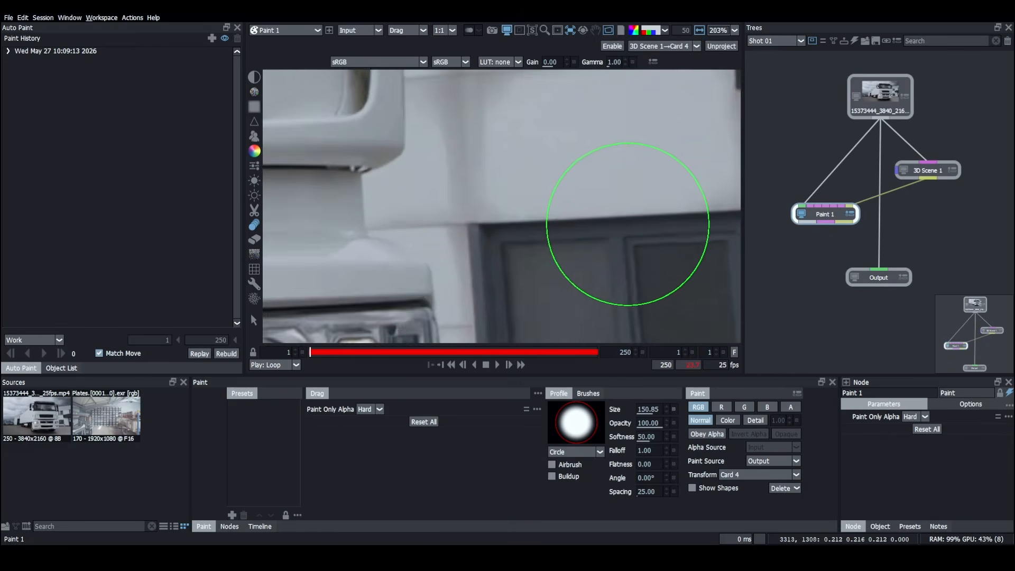
scroll(616, 225, down, 4)
drag(462, 182, 611, 239)
key(2)
scroll(616, 227, down, 3)
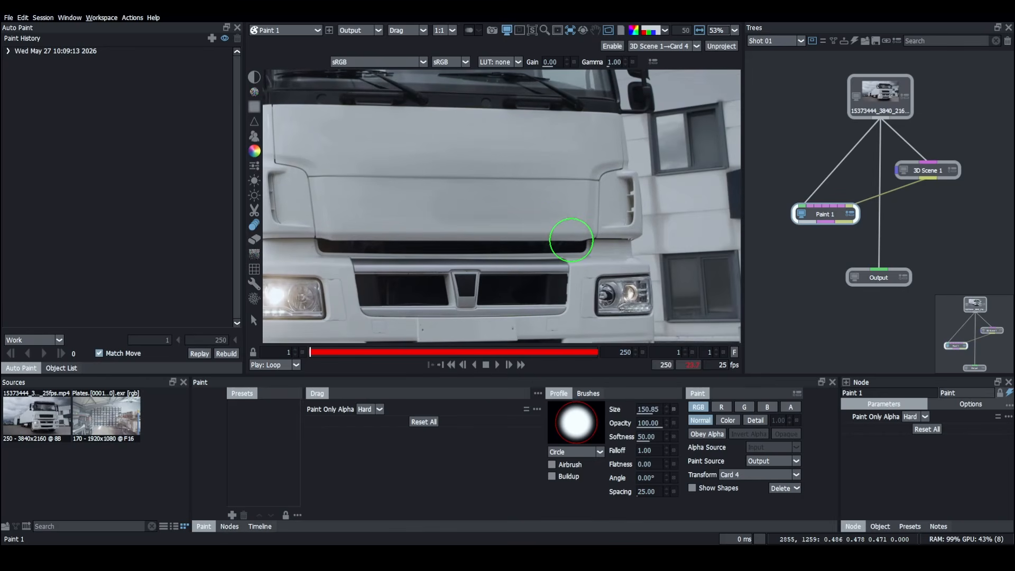
scroll(571, 241, down, 2)
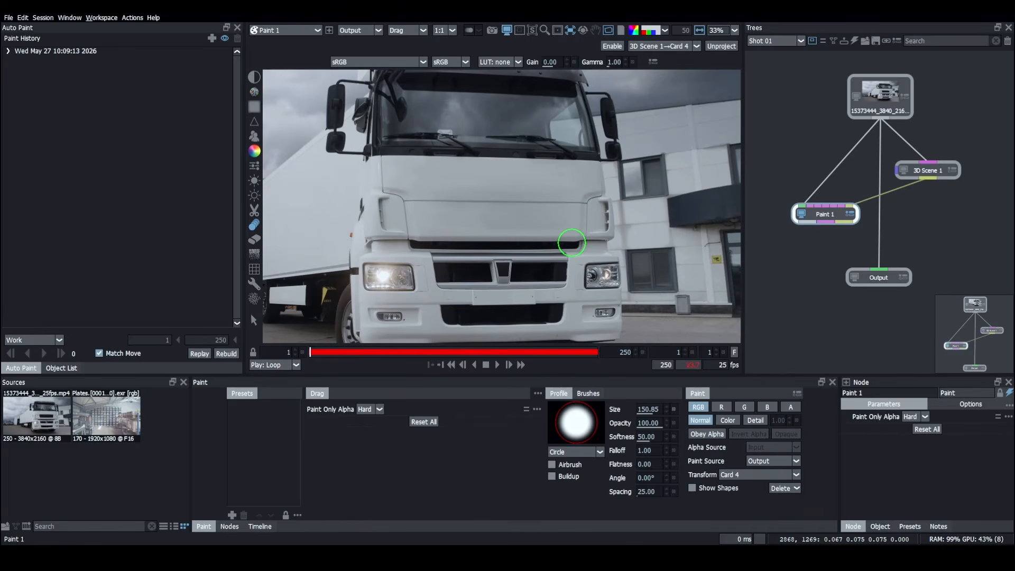
scroll(571, 243, down, 1)
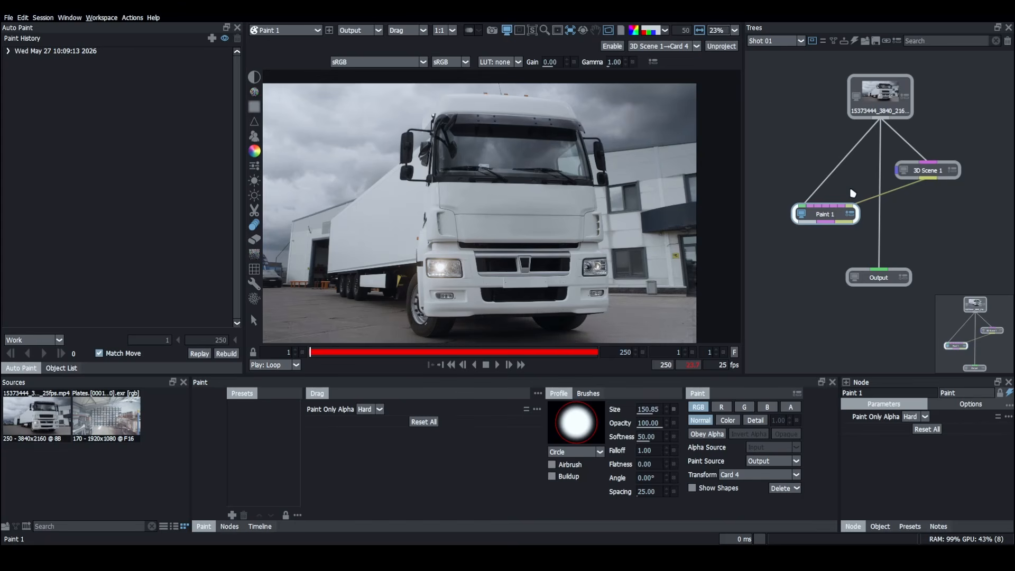
Step: Create a new session named Shot 02 from the Plates.[0001-0170].exr source
click(121, 426)
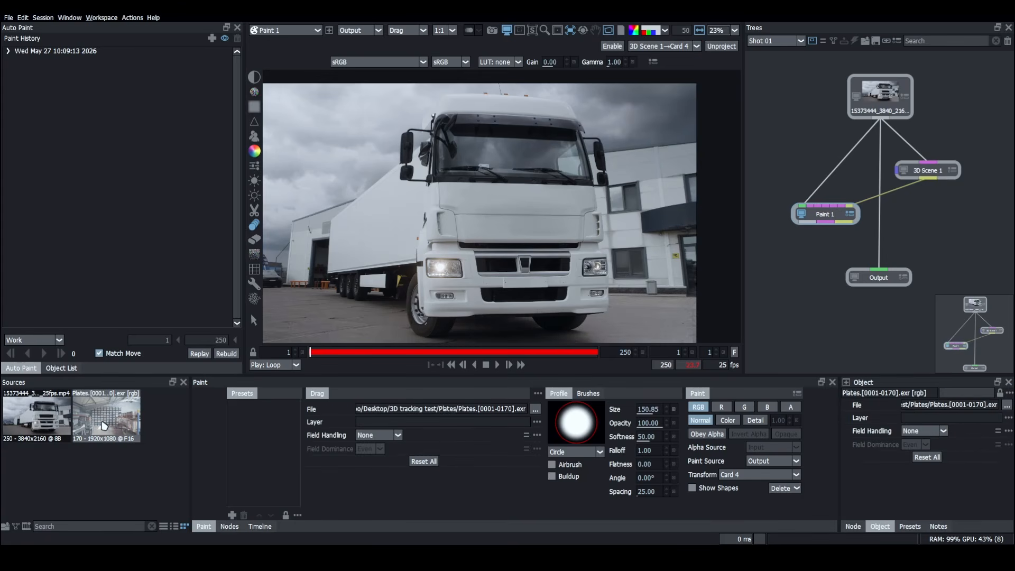
click(42, 18)
click(50, 27)
text(Sho)
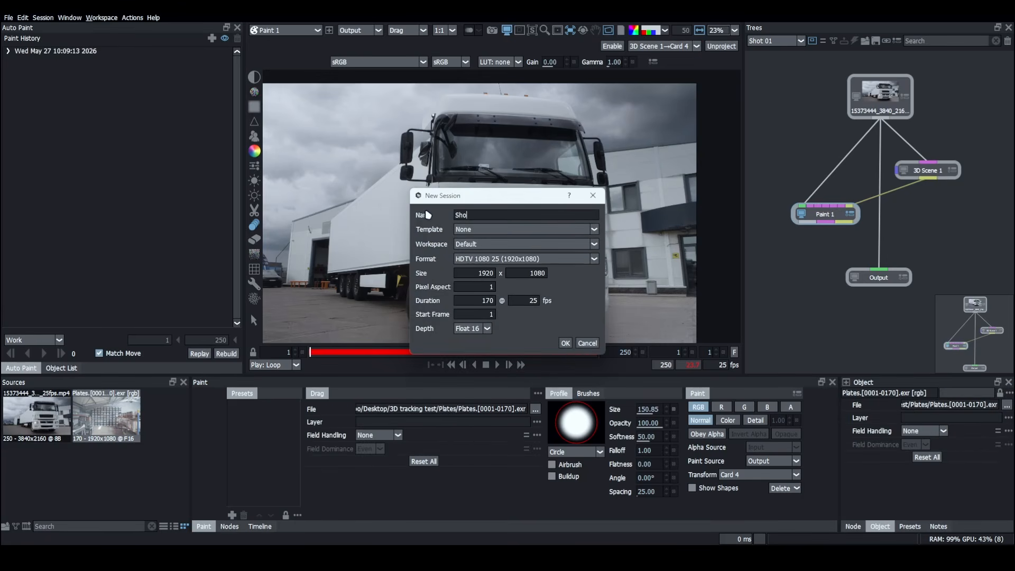
text(t 02)
key(Return)
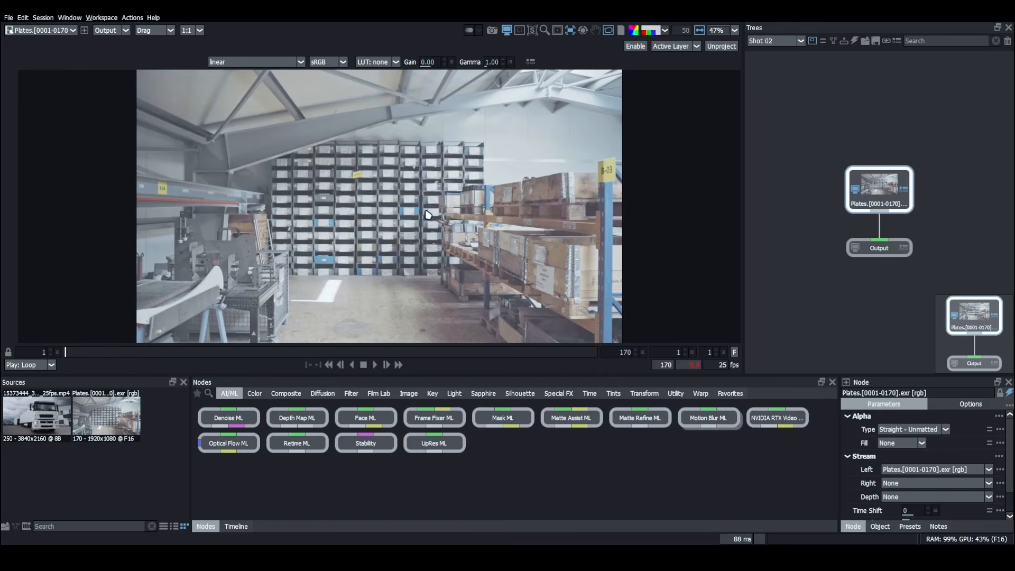
Step: Play the warehouse plate and look closely at the floor with the white marking
click(374, 364)
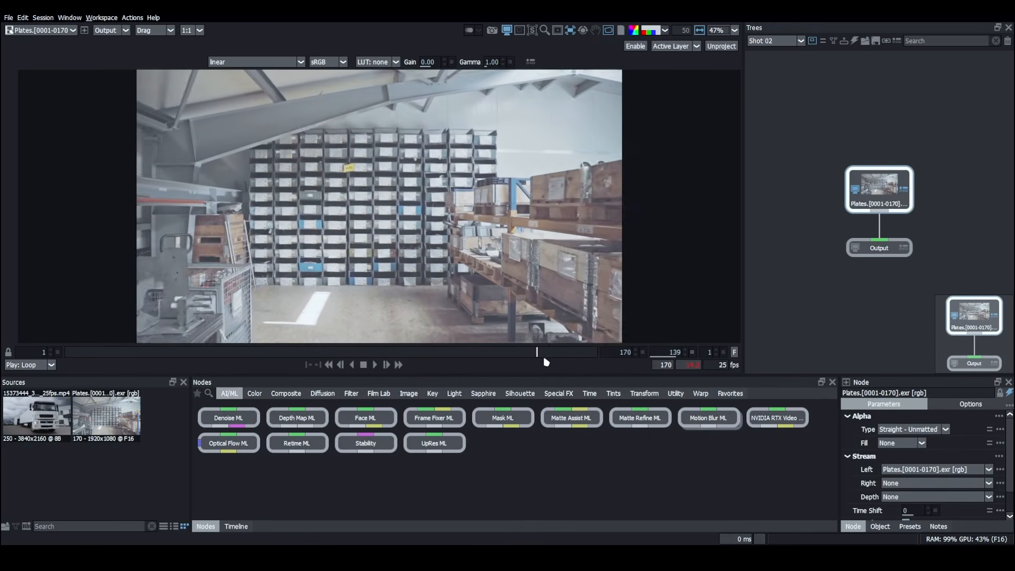
scroll(372, 258, up, 3)
scroll(372, 258, up, 1)
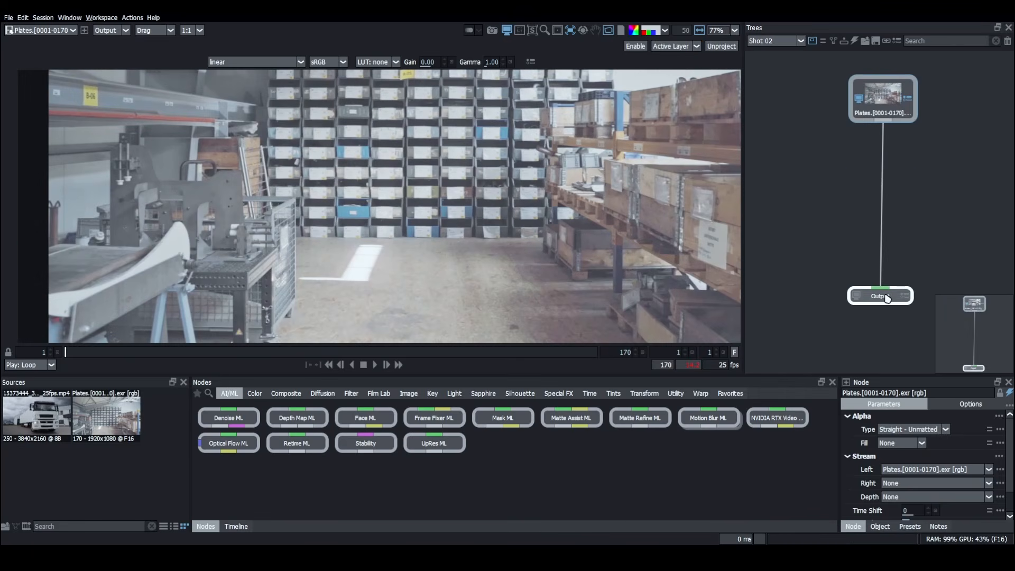
Step: Add a 3D Scene node fed by the warehouse plate, solve its camera, and scrub the shot to check the tracking points
click(904, 202)
key(Tab)
text(3d)
key(Down)
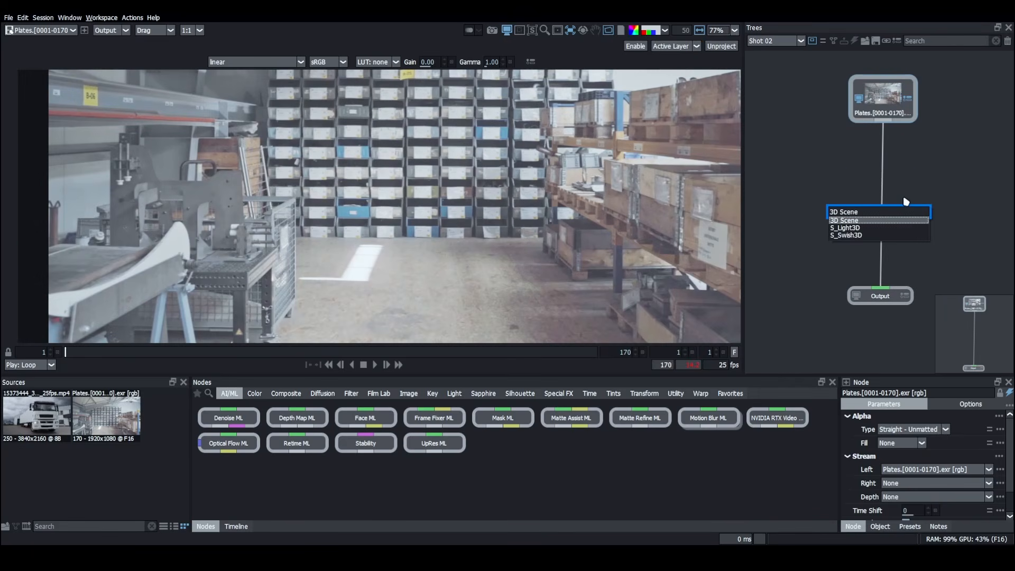
key(Return)
drag(906, 202, 934, 176)
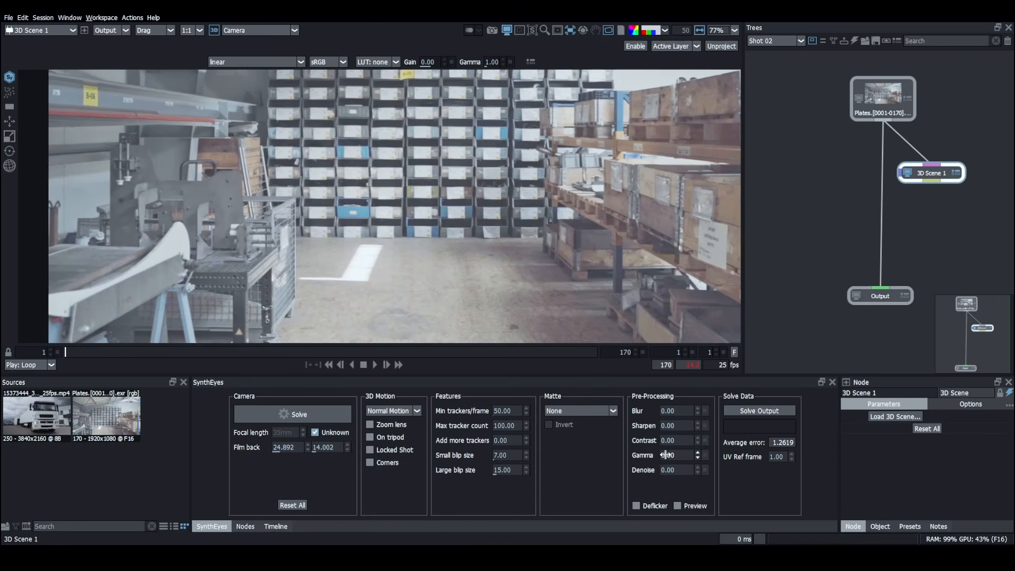
click(293, 415)
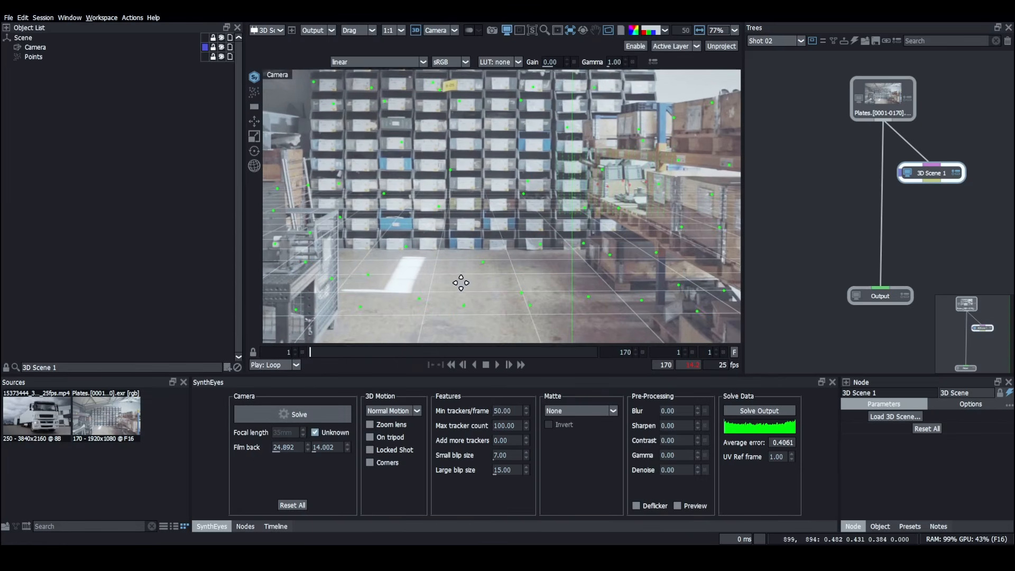
drag(390, 351, 475, 360)
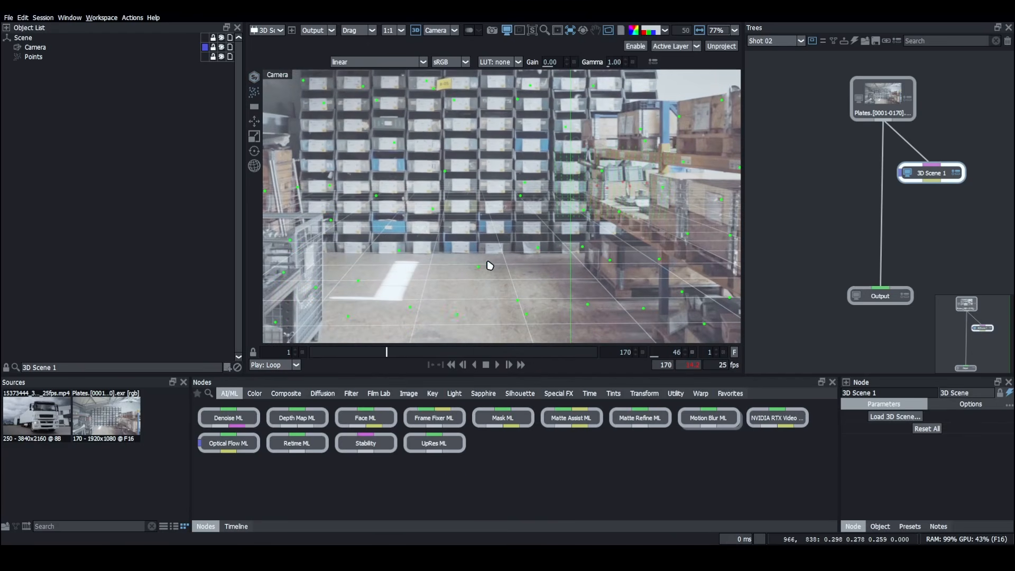
Step: Select the tracking points on the floor, create a solved plane card from them, and scale it to 1.31 by 1.66 across the floor
drag(486, 264, 363, 320)
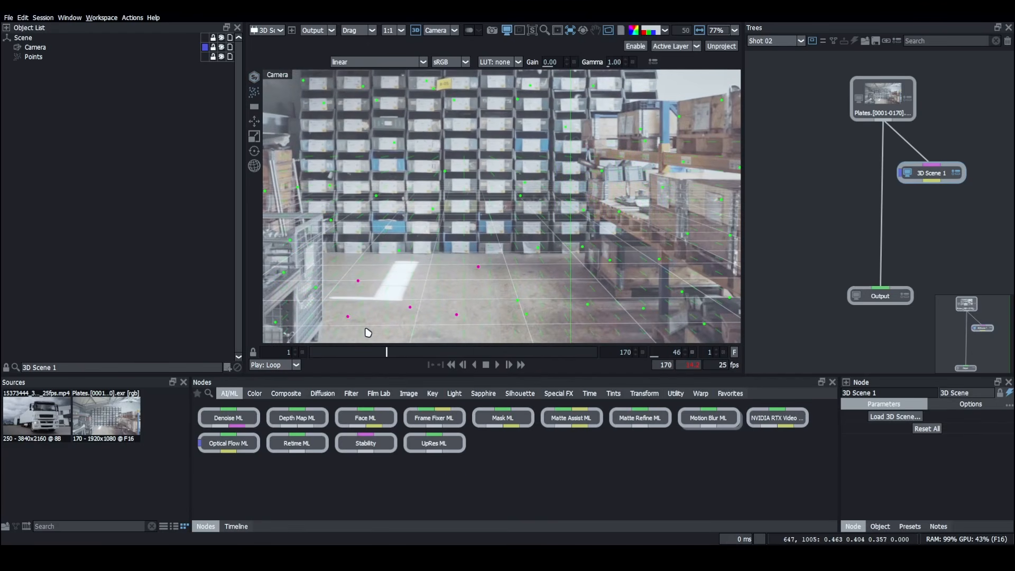
drag(473, 275, 513, 289)
drag(379, 360, 286, 372)
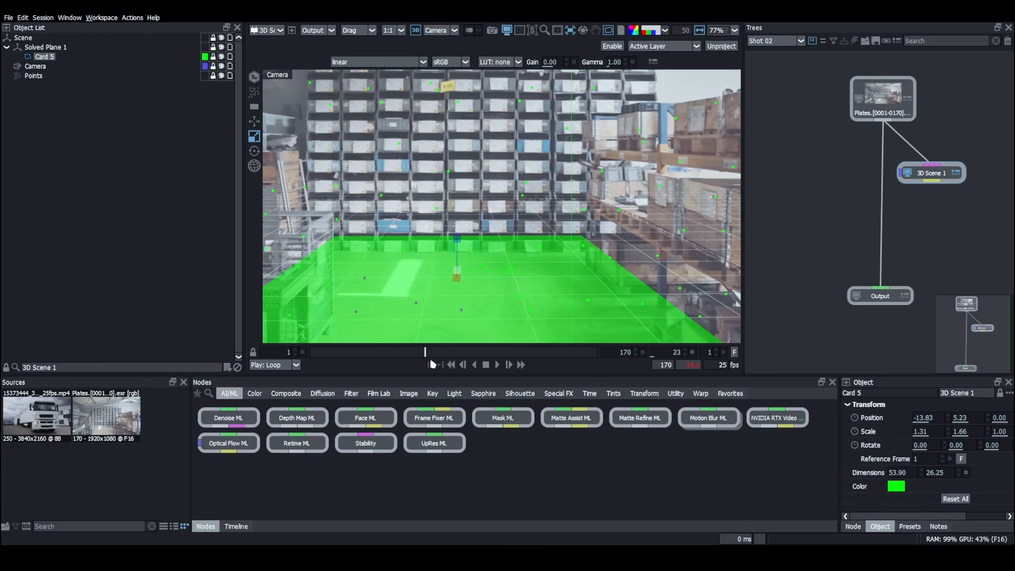
Step: Add an Unproject node fed by the plate and 3D Scene 1, set its surface to Solved Plane 1/Card 5, and play it
click(835, 197)
key(Tab)
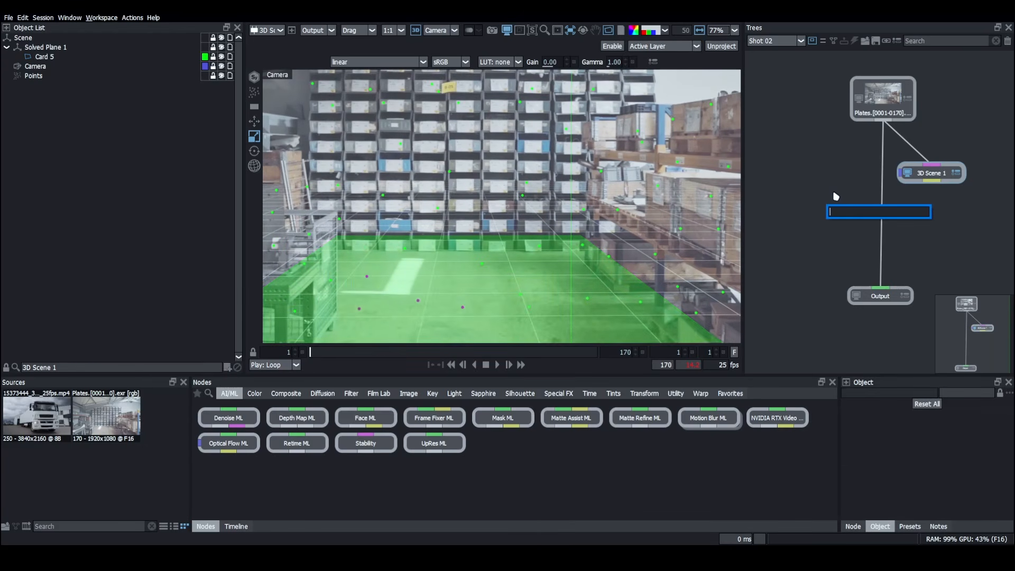
text(unp)
key(Return)
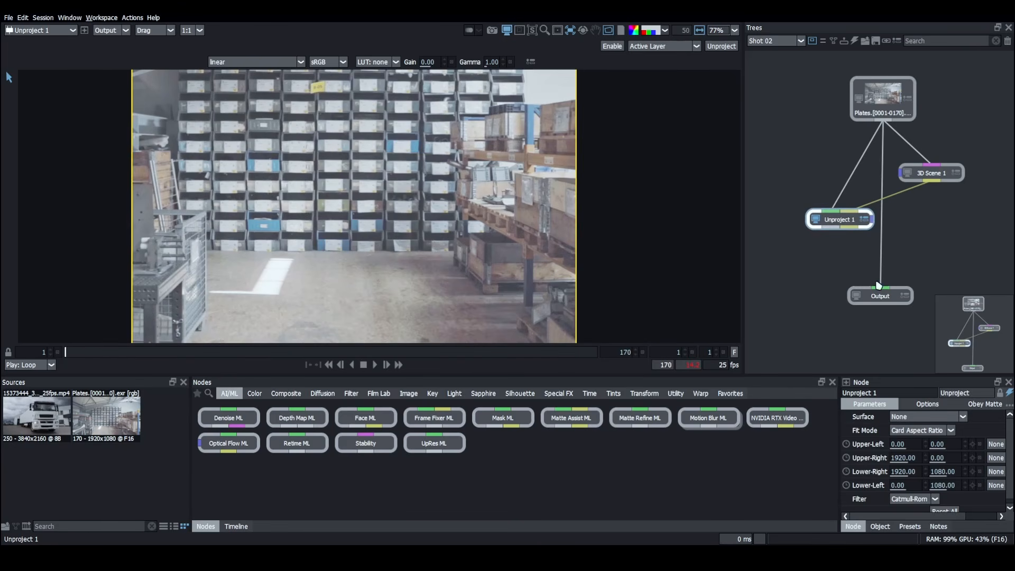
click(917, 417)
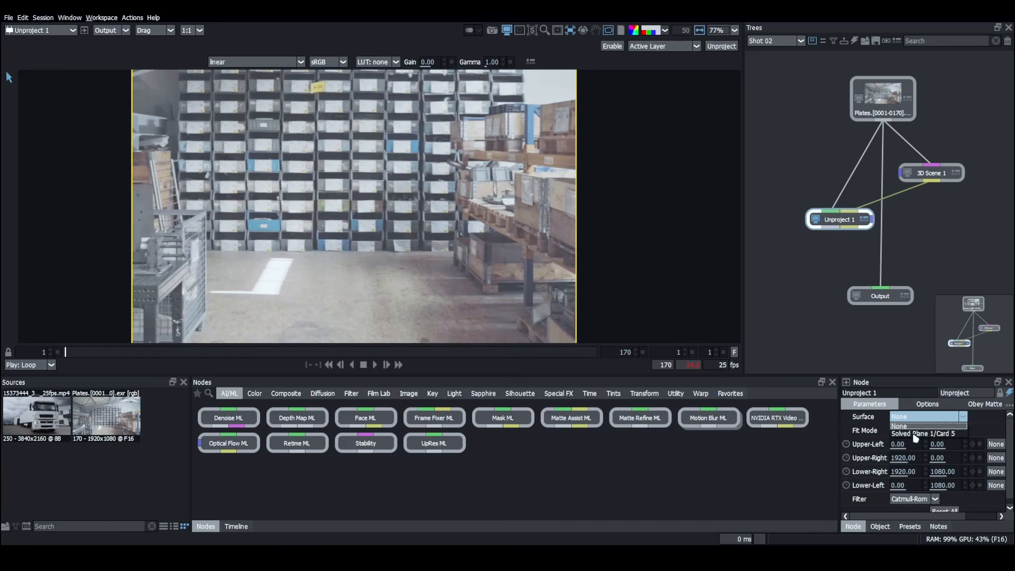
click(921, 434)
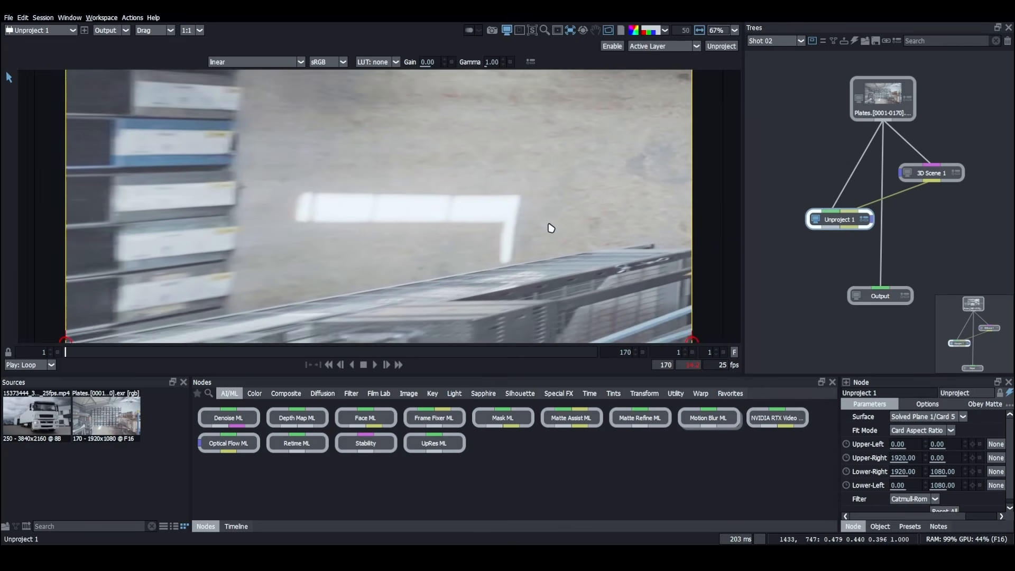
click(375, 364)
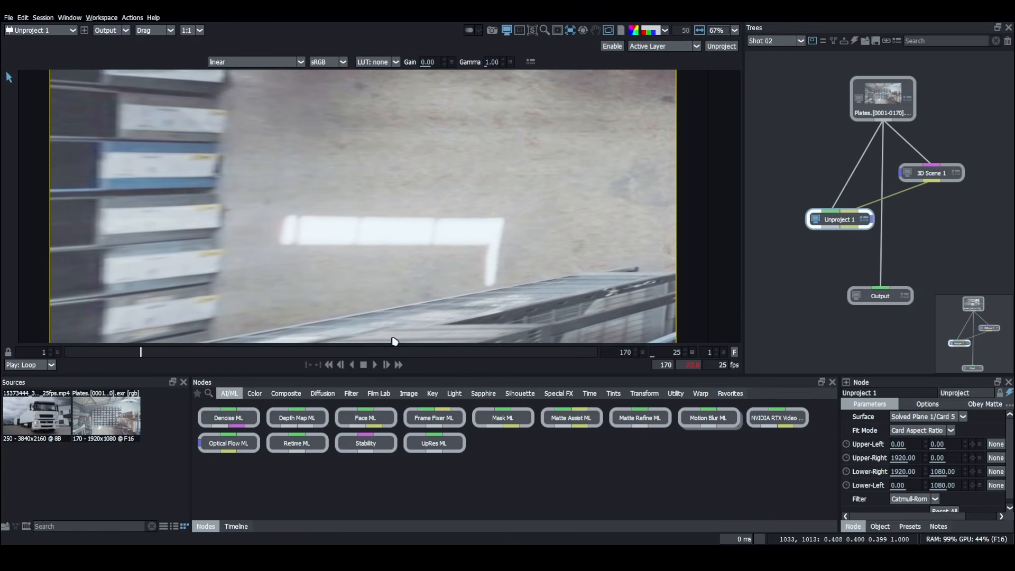
Step: Add a Paint node below Unproject 1, connect it to the unprojected output, and show it in the viewer
mouse_move(838, 222)
mouse_down()
mouse_move(830, 189)
mouse_move(830, 235)
mouse_up()
click(820, 215)
key(Tab)
text(paint)
key(Down)
key(Down)
key(Return)
drag(805, 223, 820, 195)
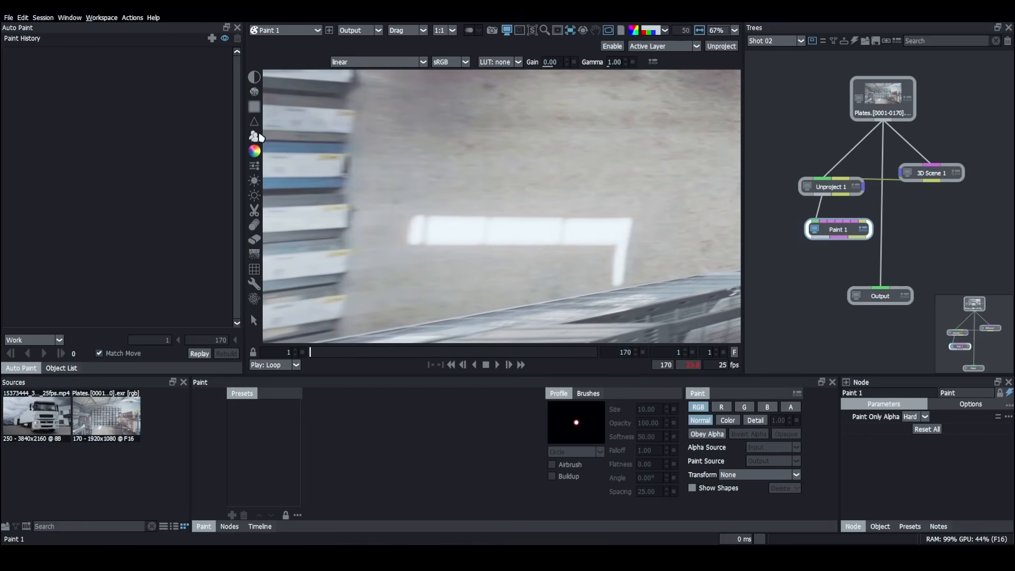
Step: Clone clean floor texture over the white L-shaped floor marking on frame 1 with a brush of about 104
click(254, 137)
mouse_move(429, 228)
mouse_down()
mouse_move(473, 226)
mouse_move(453, 228)
mouse_up()
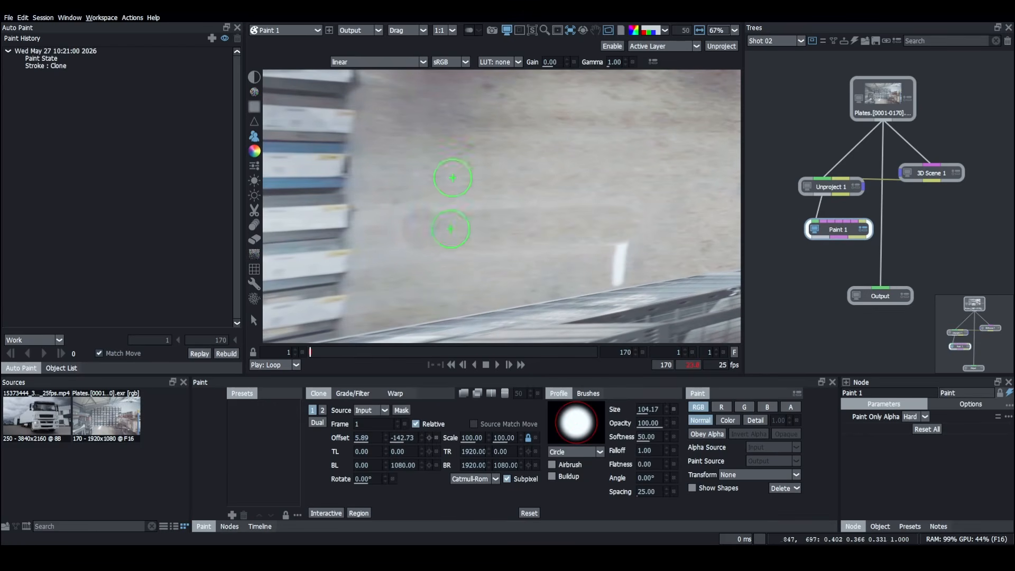
drag(590, 307, 584, 295)
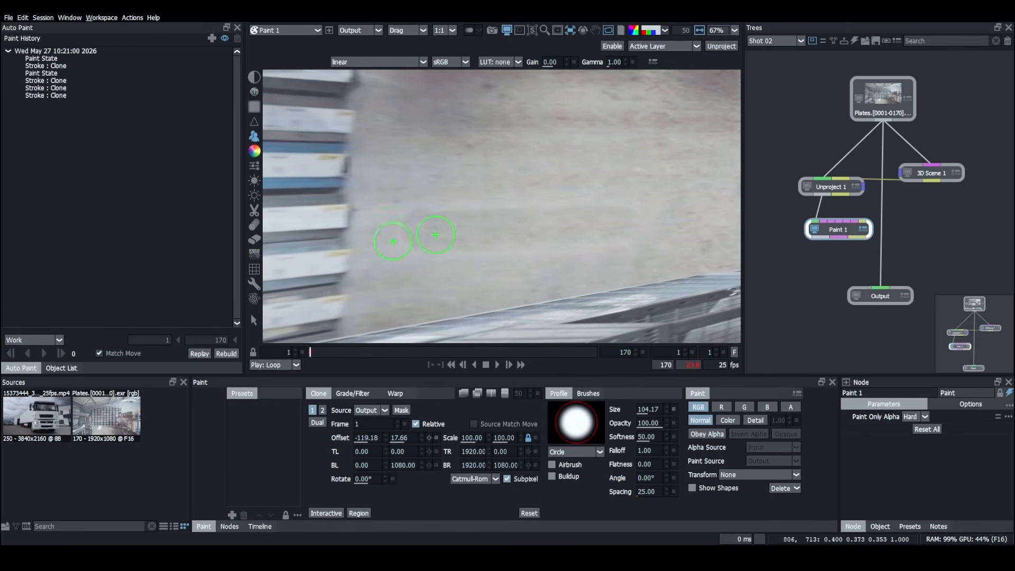
Step: Blend the cloned floor patch with Drag strokes in Color mode, using a brush of about 138
click(254, 225)
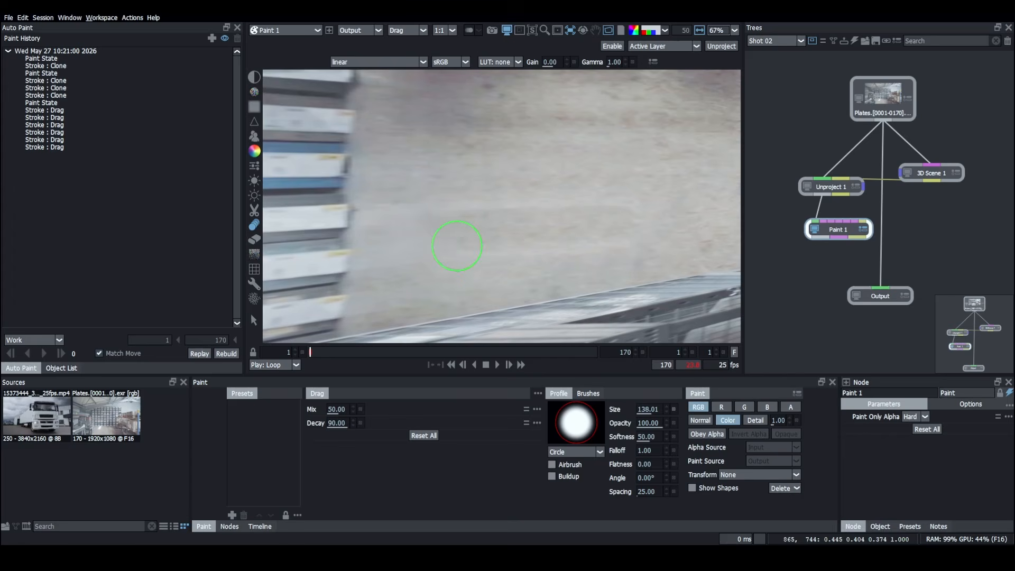
drag(457, 246, 445, 231)
drag(429, 228, 421, 224)
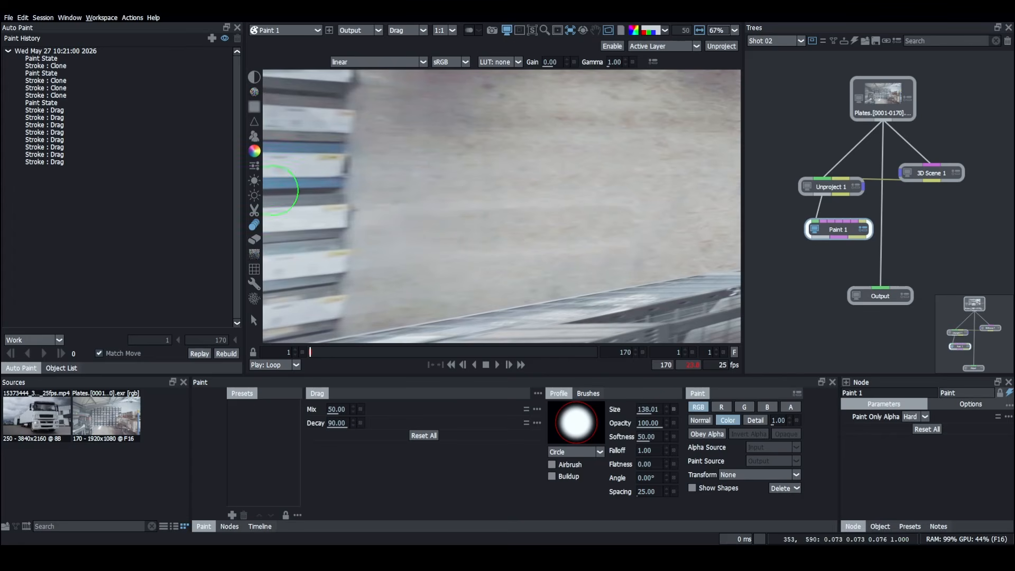
Step: Clone floor texture over the patched floor area in Detail mode at 55 opacity, with a brush of about 138
click(254, 136)
click(755, 420)
drag(450, 176, 436, 97)
drag(646, 422, 619, 422)
drag(401, 224, 409, 226)
mouse_move(425, 229)
mouse_down()
mouse_move(440, 231)
mouse_move(464, 147)
mouse_up()
drag(440, 225, 432, 217)
drag(446, 222, 457, 226)
drag(465, 227, 473, 231)
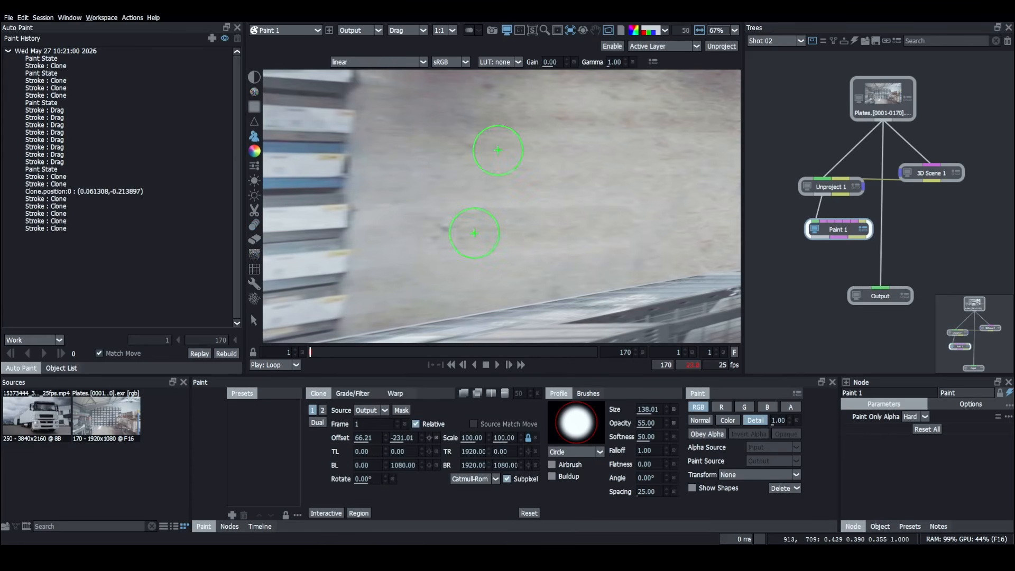
scroll(474, 231, down, 1)
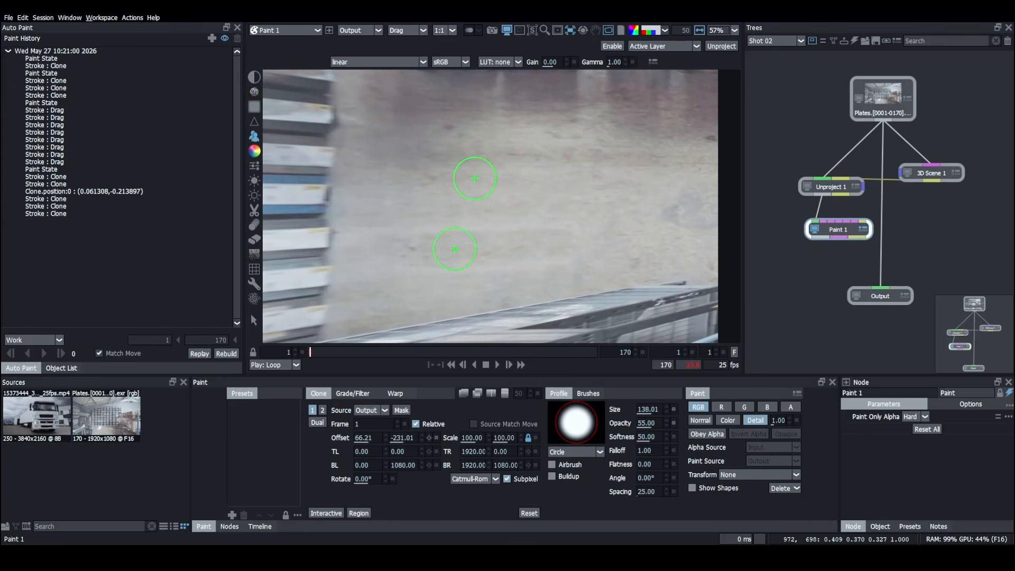
Step: Replay all recorded Paint 1 strokes forward over the whole shot and check the floor patch at frame 170
drag(841, 231, 835, 232)
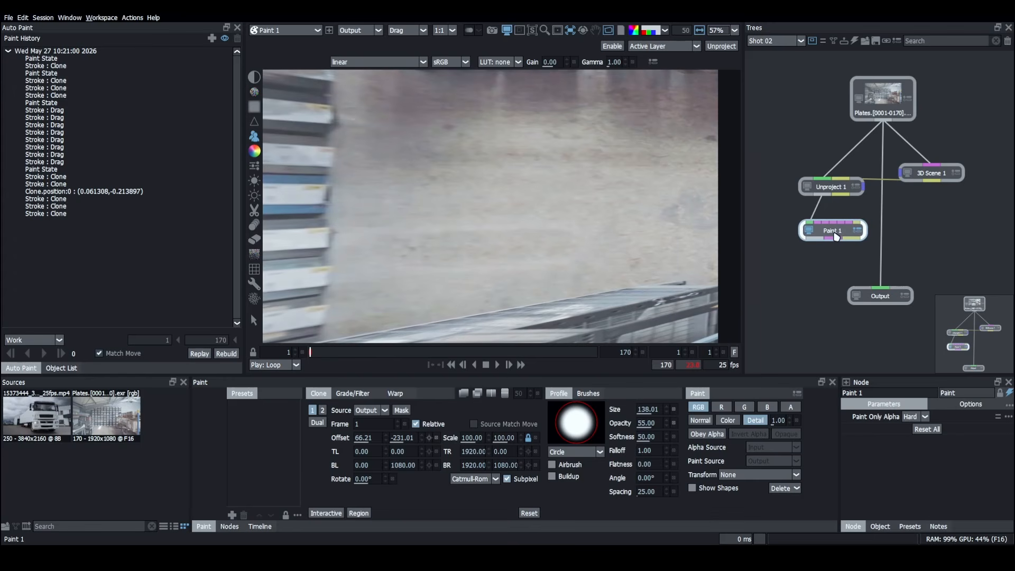
click(56, 51)
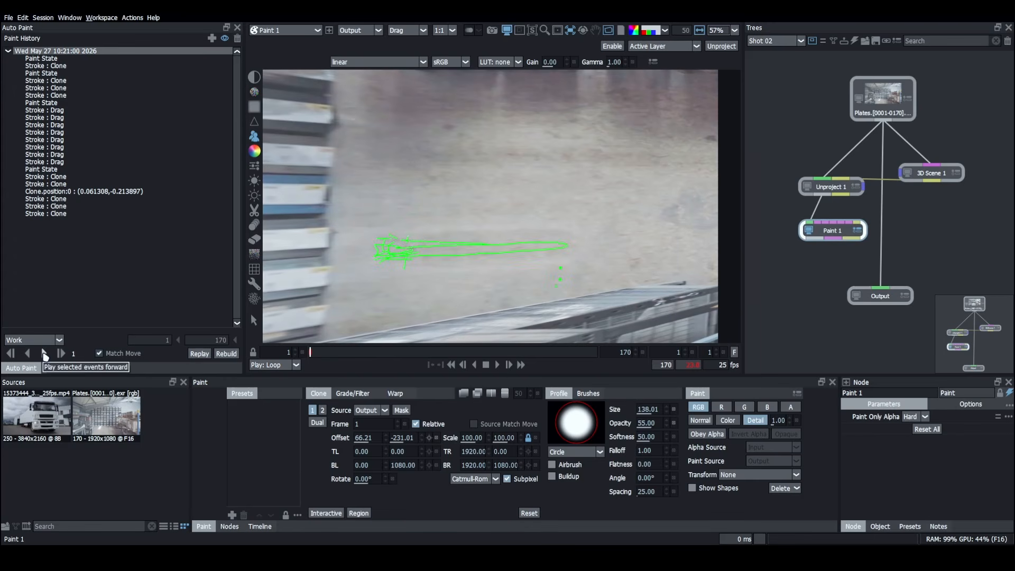
click(44, 354)
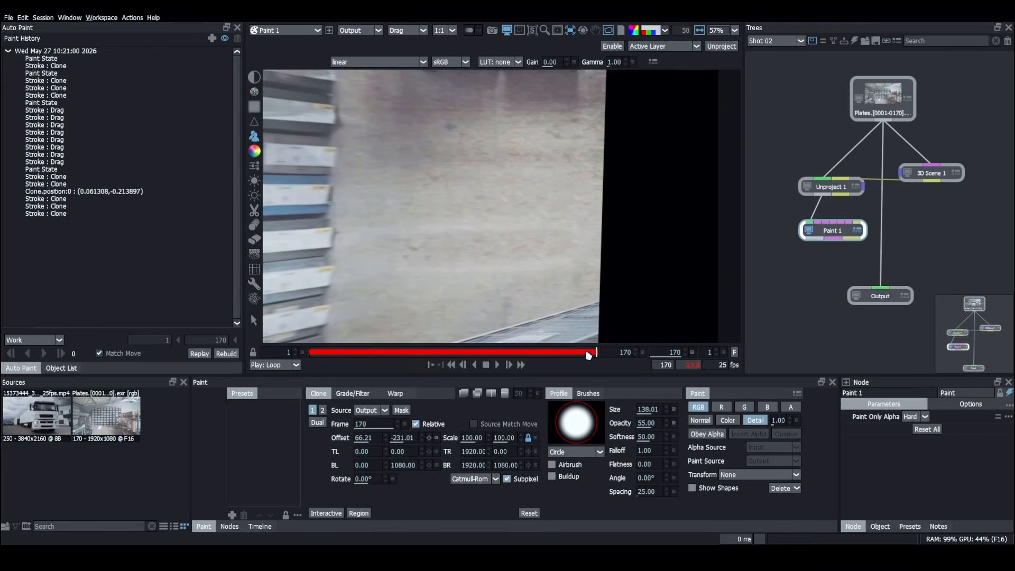
mouse_move(593, 353)
mouse_down()
mouse_move(304, 355)
mouse_move(605, 353)
mouse_up()
scroll(602, 248, down, 3)
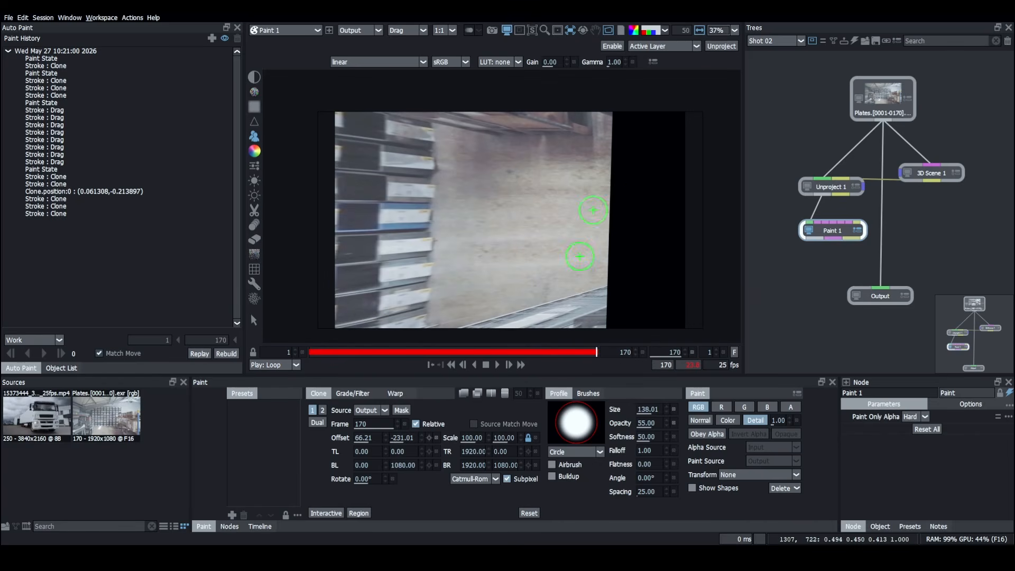
Step: Add a Reproject node after Paint 1, connect Unproject 1's data output to it, and scrub through the reprojected floor
key(Tab)
text(rep)
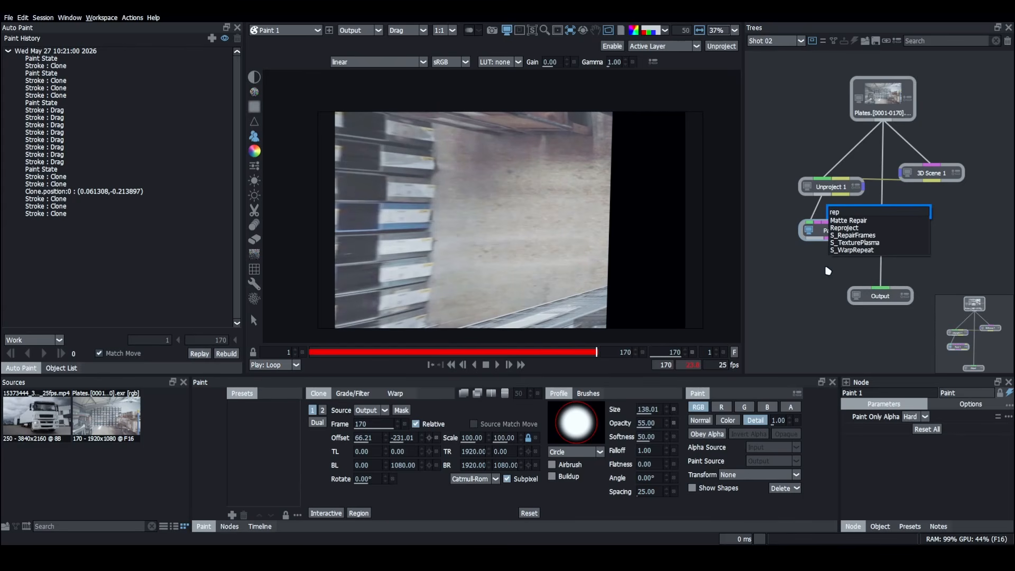
key(Down)
key(Return)
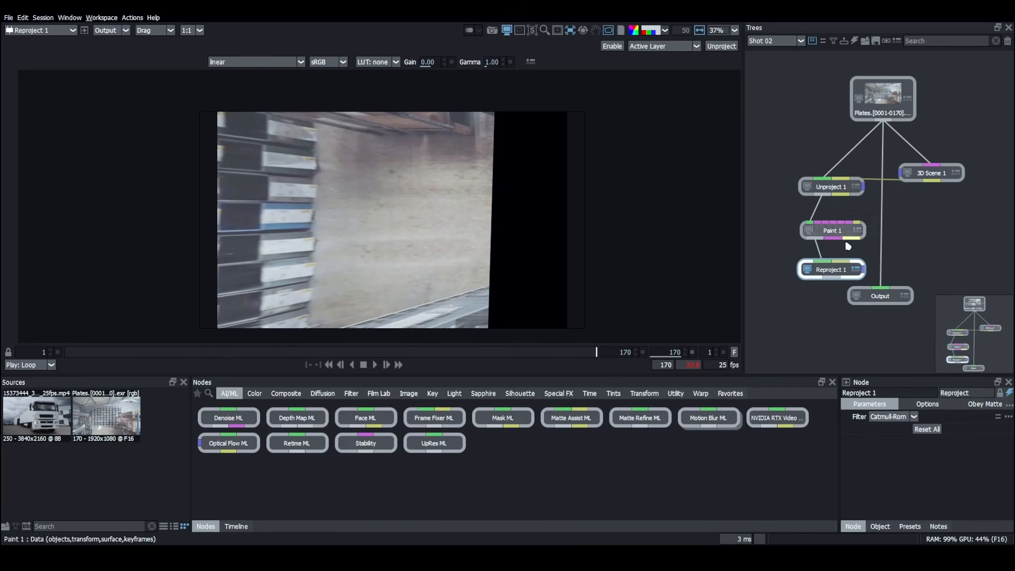
drag(832, 269, 899, 362)
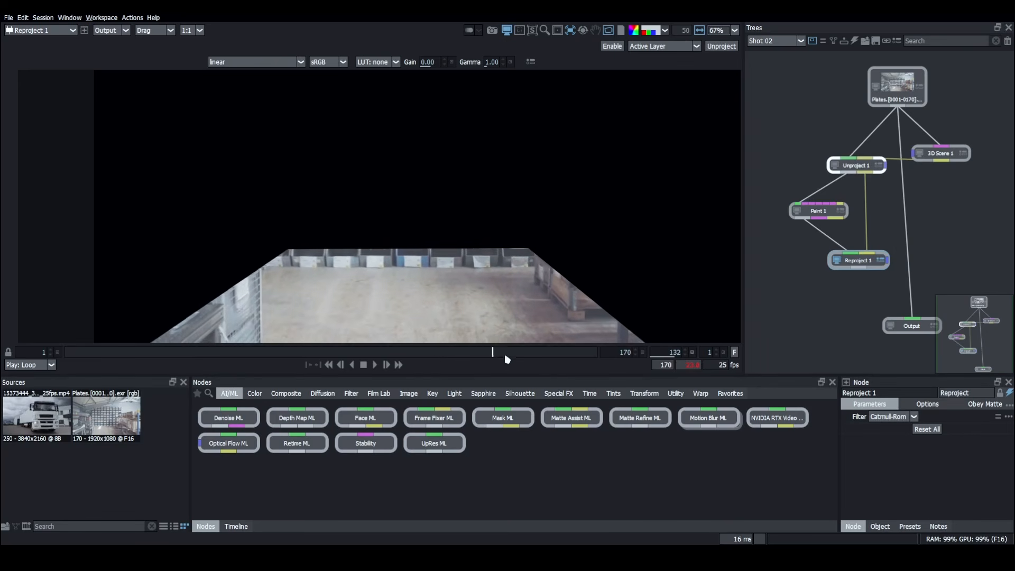
drag(507, 359, 613, 353)
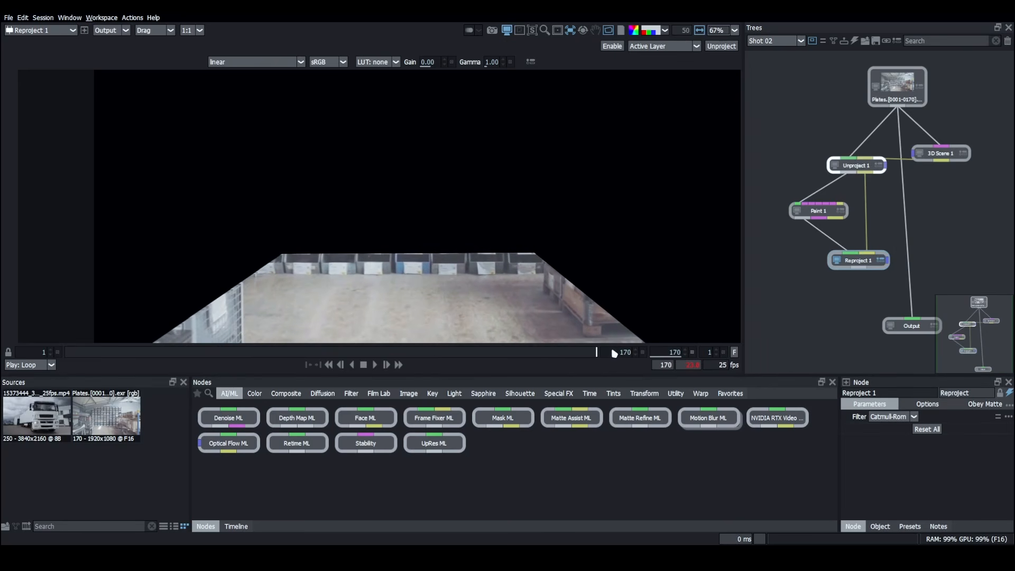
drag(311, 281, 325, 209)
scroll(380, 242, up, 2)
drag(545, 355, 104, 368)
scroll(544, 203, down, 3)
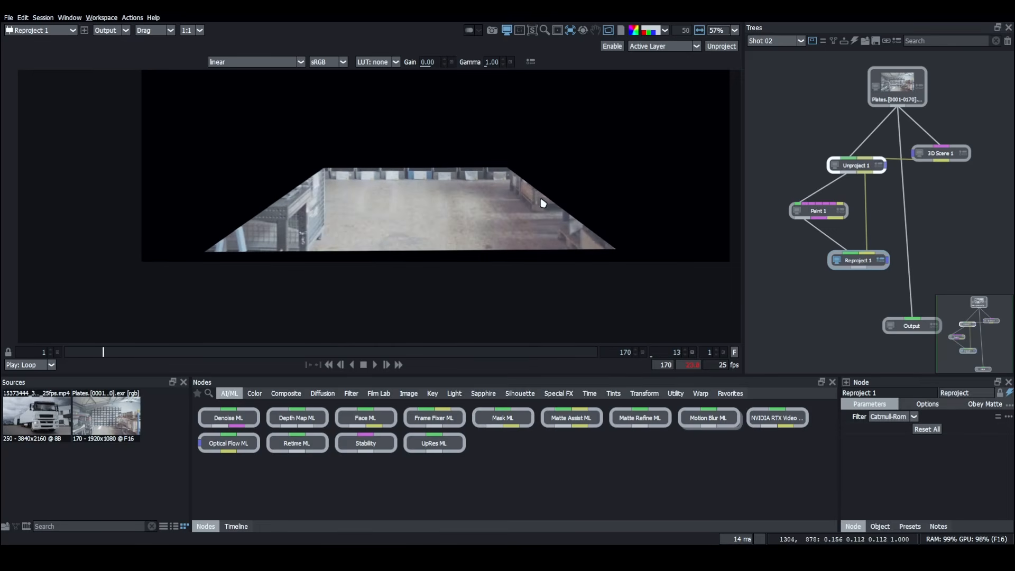
Step: Add a Composite node with Reproject 1 as the foreground and the warehouse plate as the background
drag(812, 255, 860, 236)
click(796, 245)
key(Tab)
text(com)
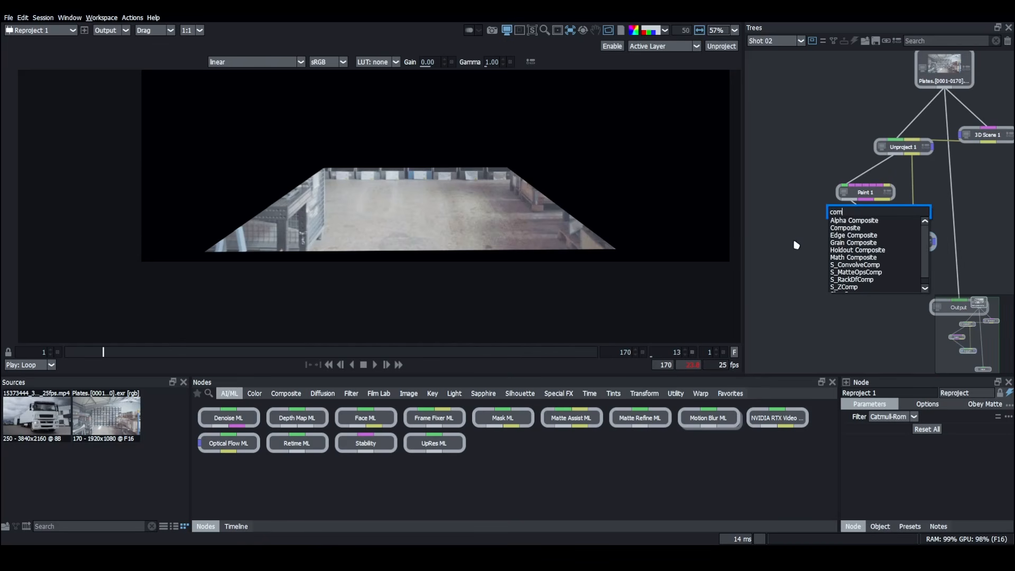
text(p)
key(Down)
key(Down)
key(Return)
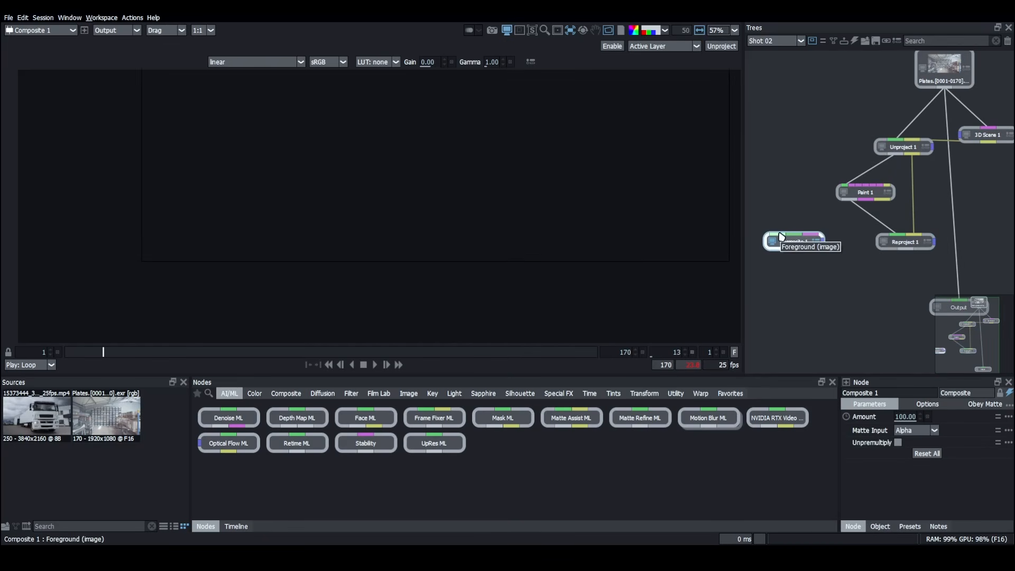
drag(781, 236, 905, 248)
drag(798, 242, 812, 306)
drag(807, 298, 809, 83)
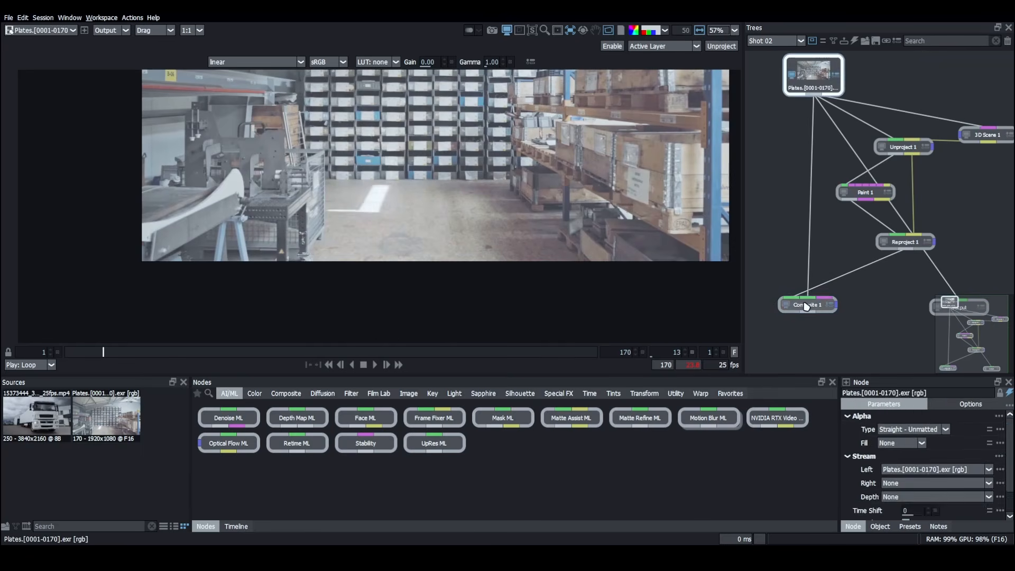
Step: Play and scrub Composite 1 and examine the cleaned warehouse floor up close
click(807, 305)
scroll(374, 226, up, 2)
scroll(374, 226, up, 3)
drag(441, 203, 408, 233)
scroll(407, 233, down, 2)
click(373, 365)
click(363, 365)
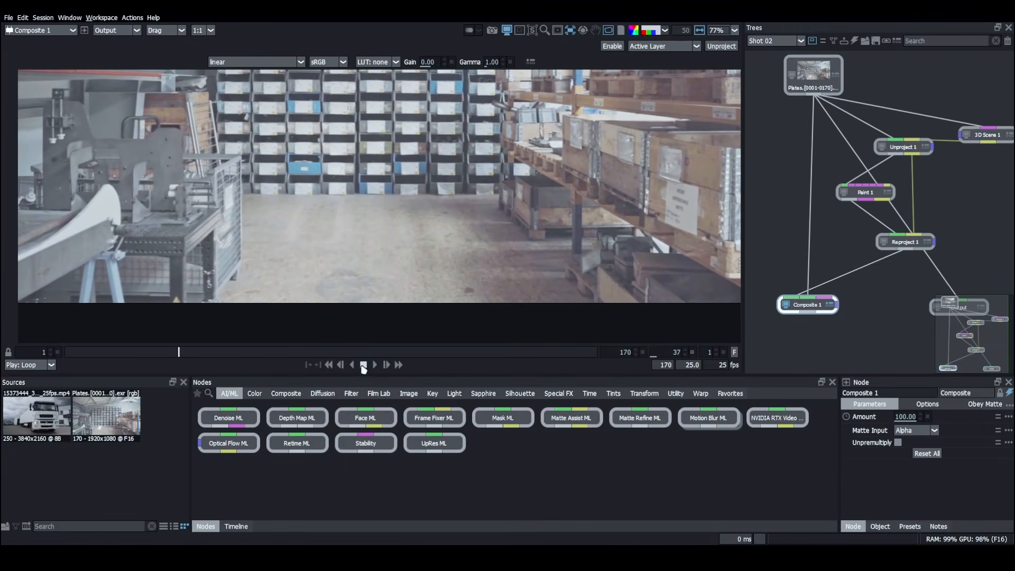
click(235, 351)
drag(236, 353, 272, 360)
scroll(390, 265, up, 4)
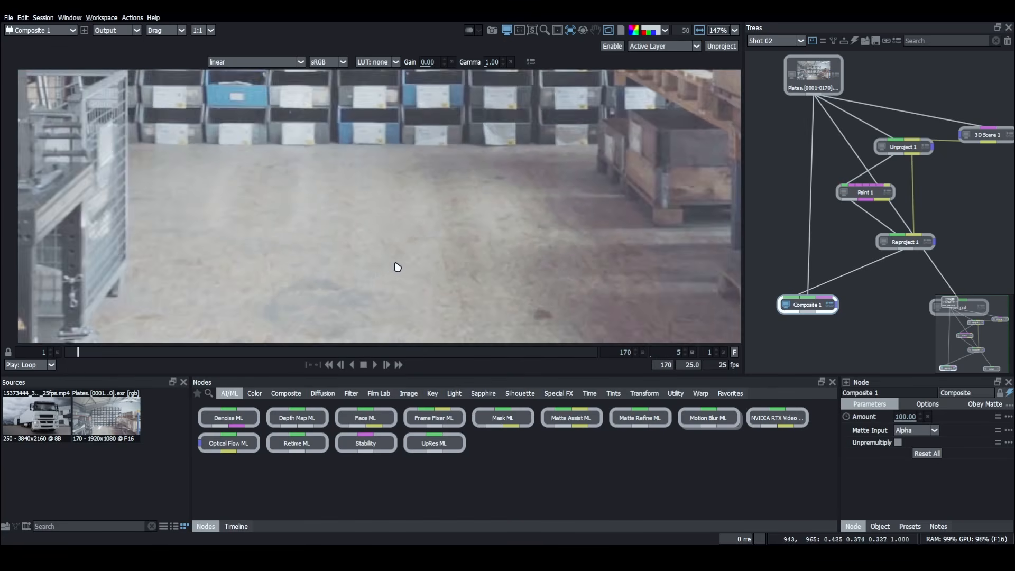
scroll(397, 267, up, 3)
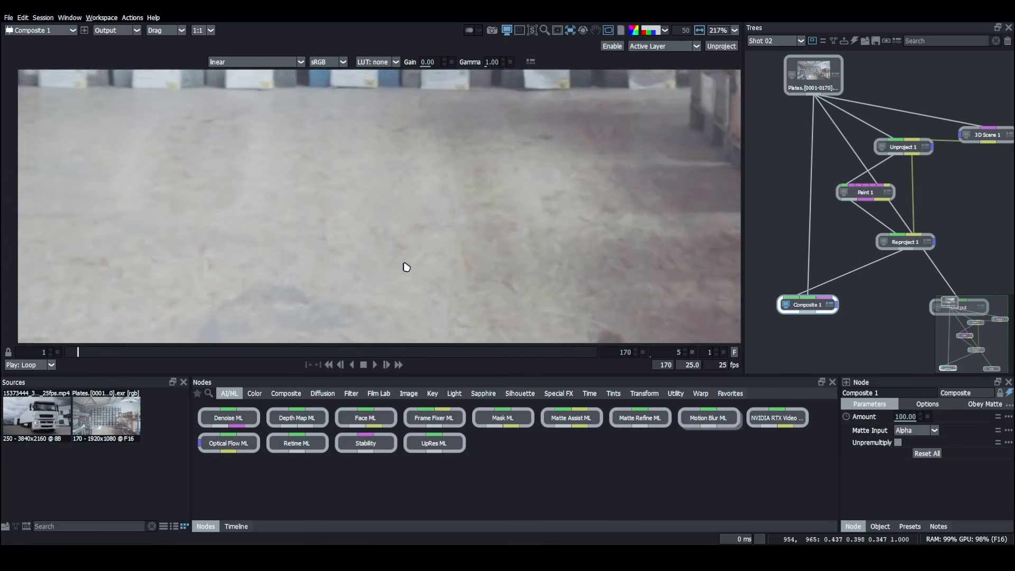
Step: Compare the original plate with Composite 1 for differences in floor detail on frame 5
double_click(809, 83)
double_click(802, 304)
scroll(537, 256, up, 2)
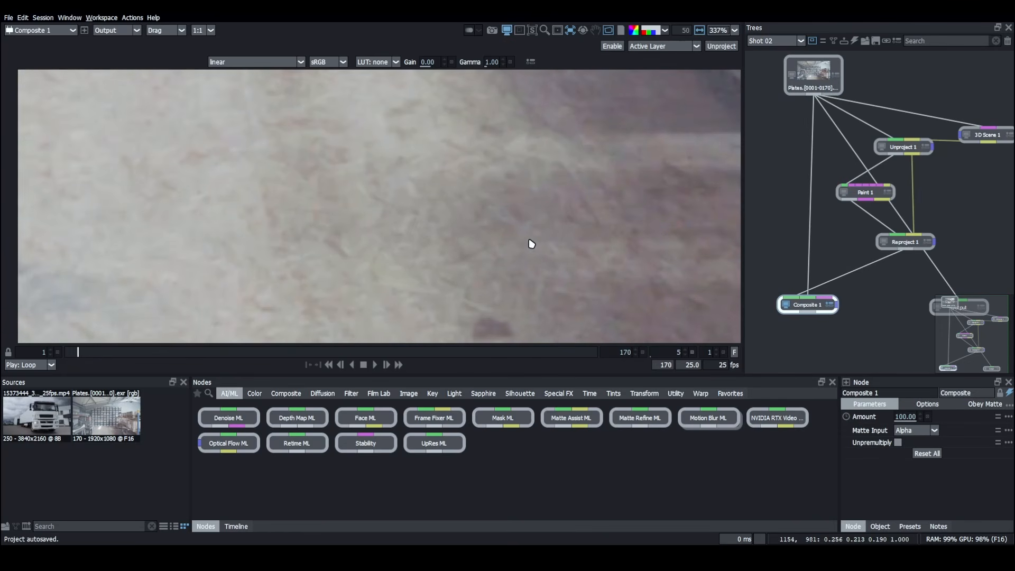
scroll(531, 243, down, 1)
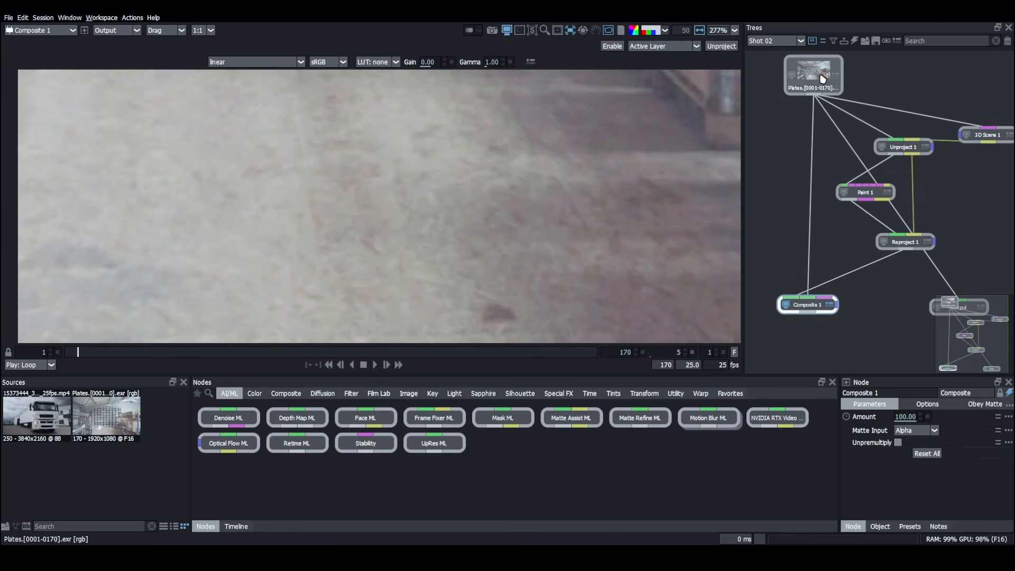
scroll(370, 188, down, 3)
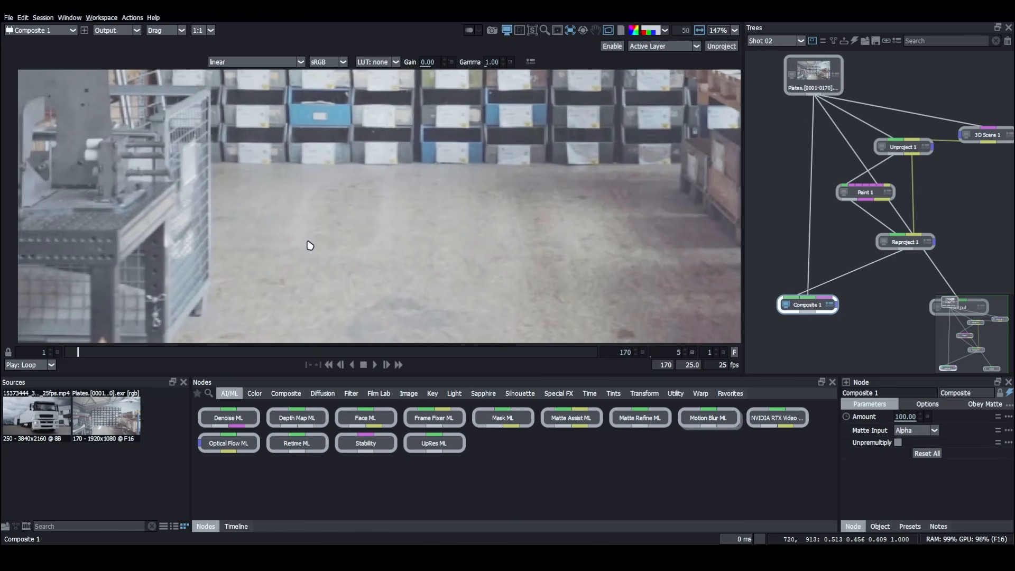
Step: Show Paint 1 in the viewer, add a Roto node beside it, and make room above Reproject 1
double_click(821, 188)
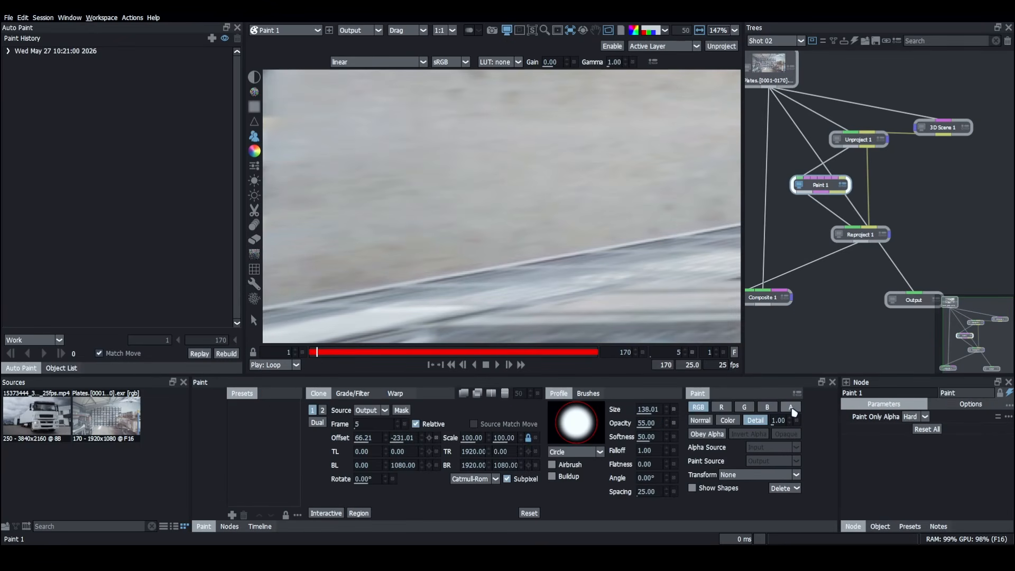
scroll(595, 186, down, 5)
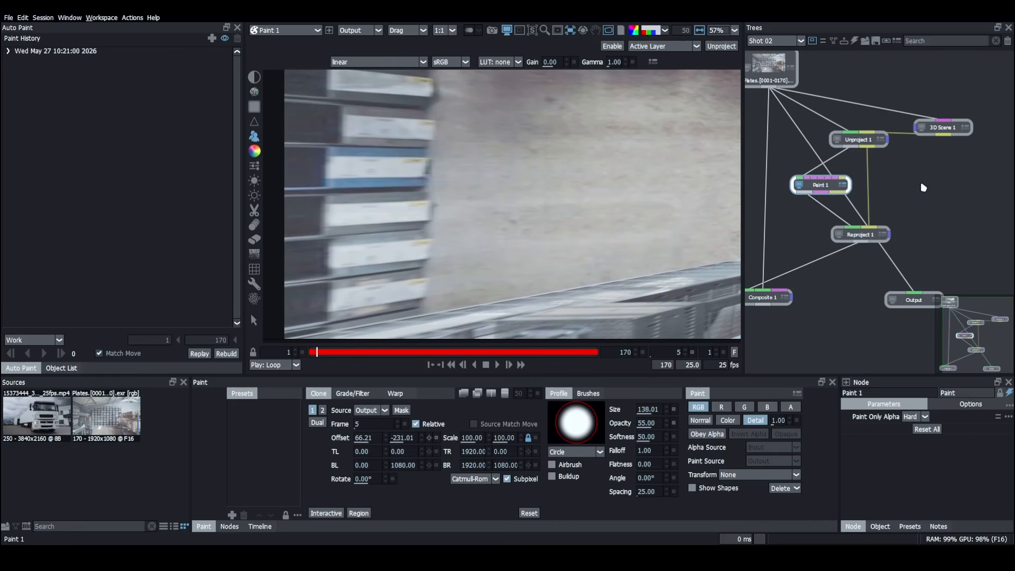
drag(946, 186, 902, 195)
key(Tab)
text(roto)
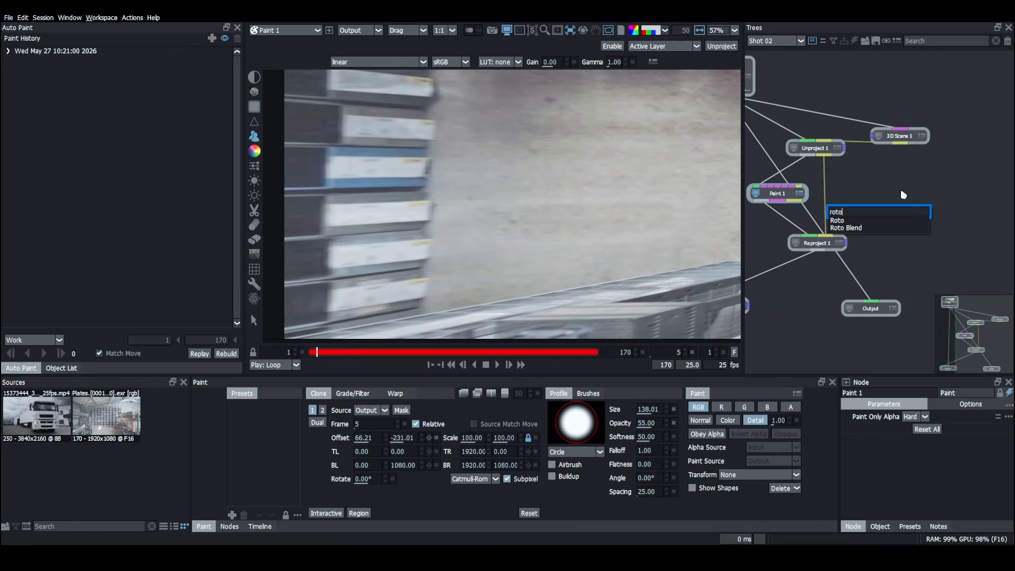
key(Down)
key(Return)
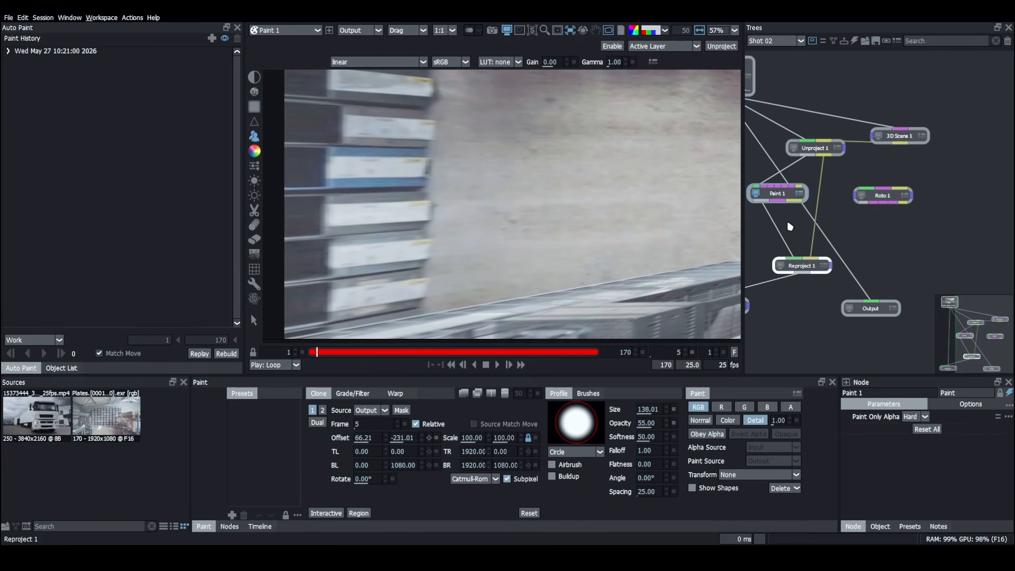
click(791, 226)
Step: Draw a closed Bezier shape in Roto 1 around the painted floor patch, following the edge of the metal racking
click(895, 202)
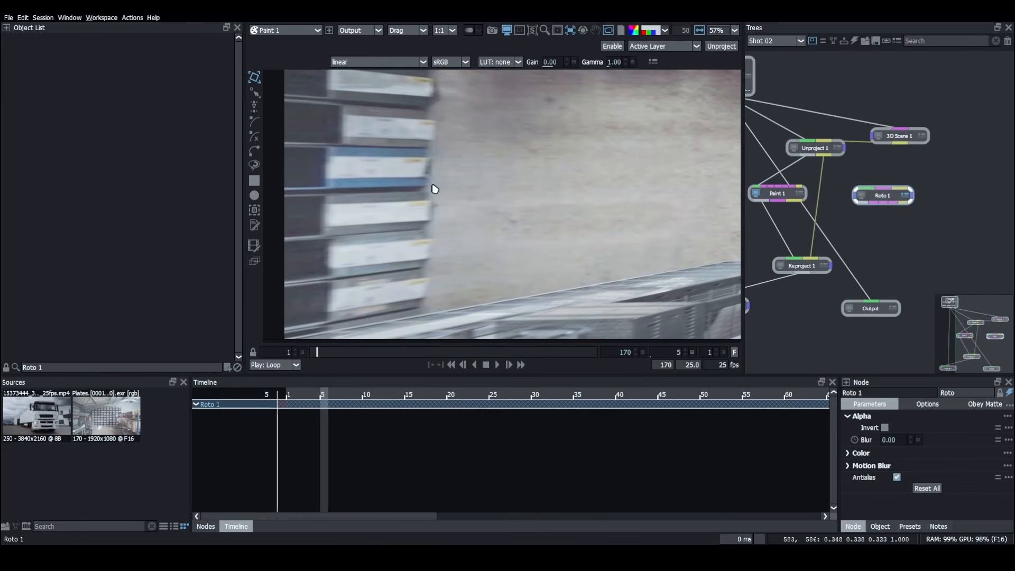
key(b)
click(446, 185)
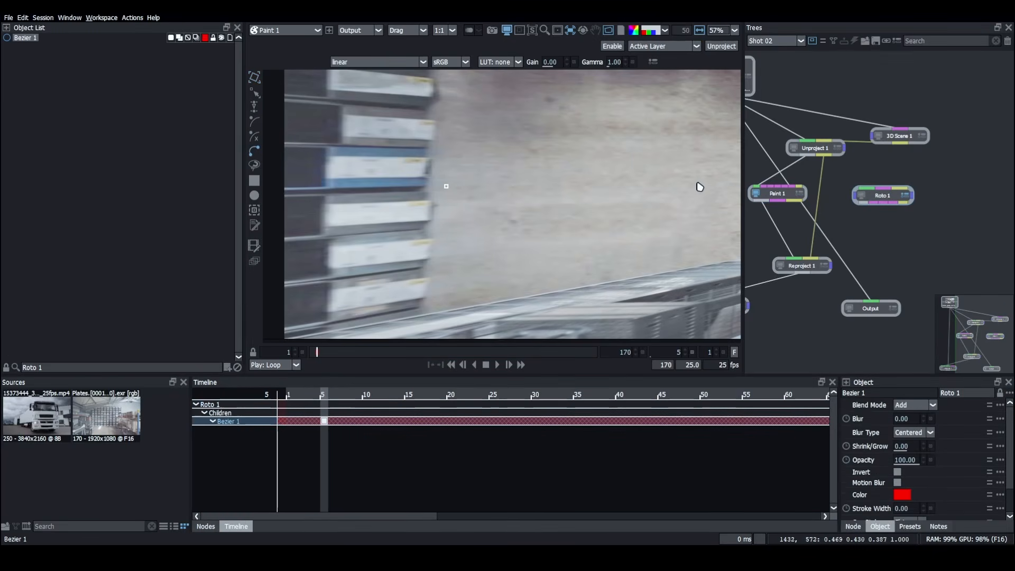
click(697, 183)
drag(698, 261, 629, 249)
click(630, 253)
click(570, 267)
click(555, 242)
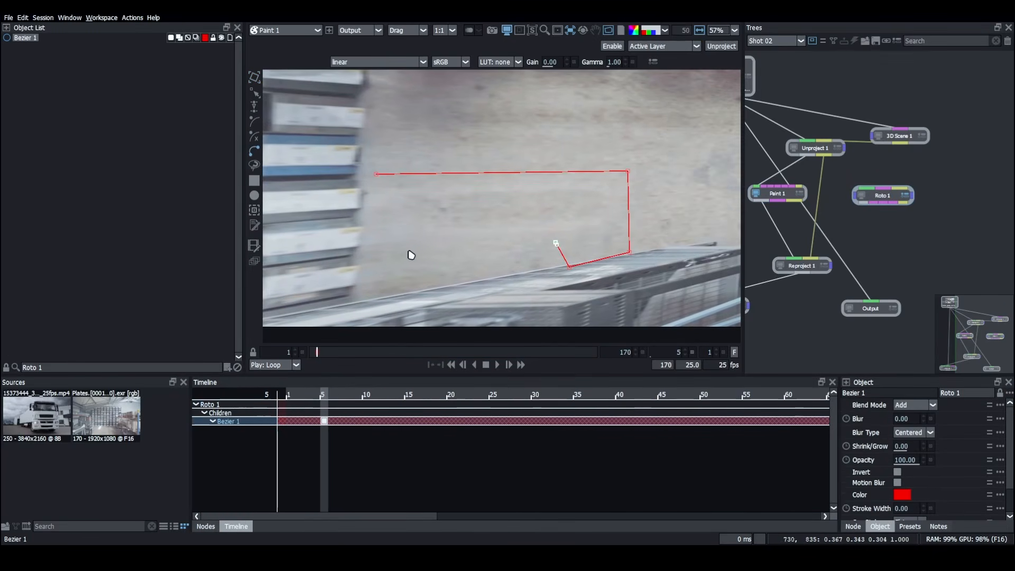
click(373, 247)
click(375, 174)
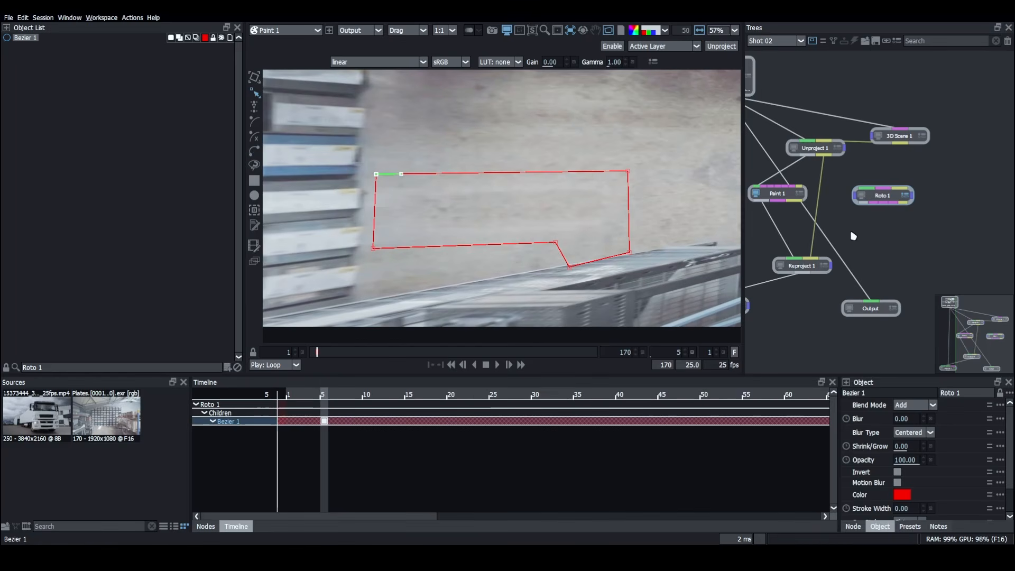
Step: Insert a Copy node between Paint 1 and Reproject 1, with Roto 1 as its second input
key(Tab)
text(copy)
key(Return)
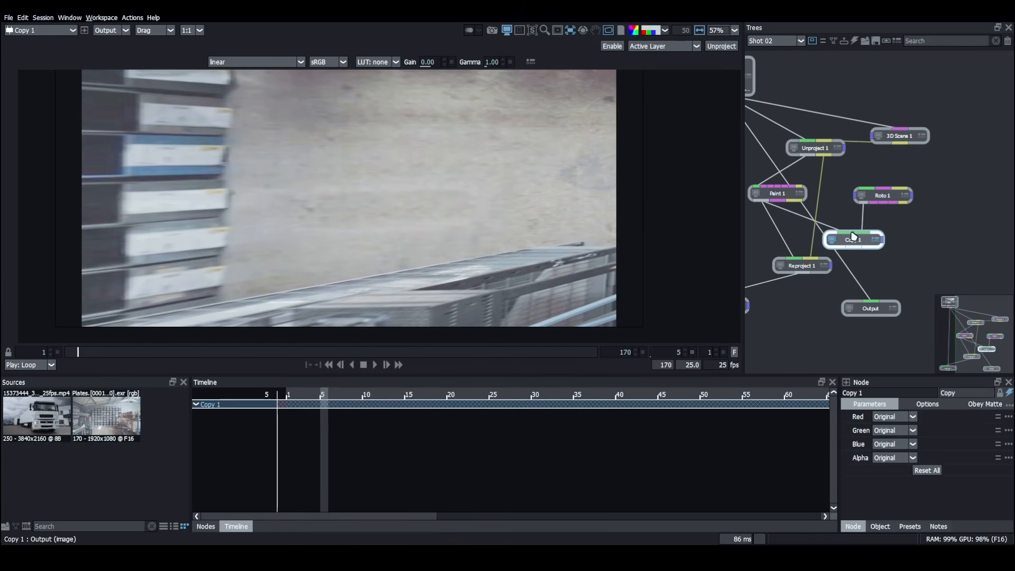
drag(854, 240, 949, 238)
drag(952, 240, 886, 240)
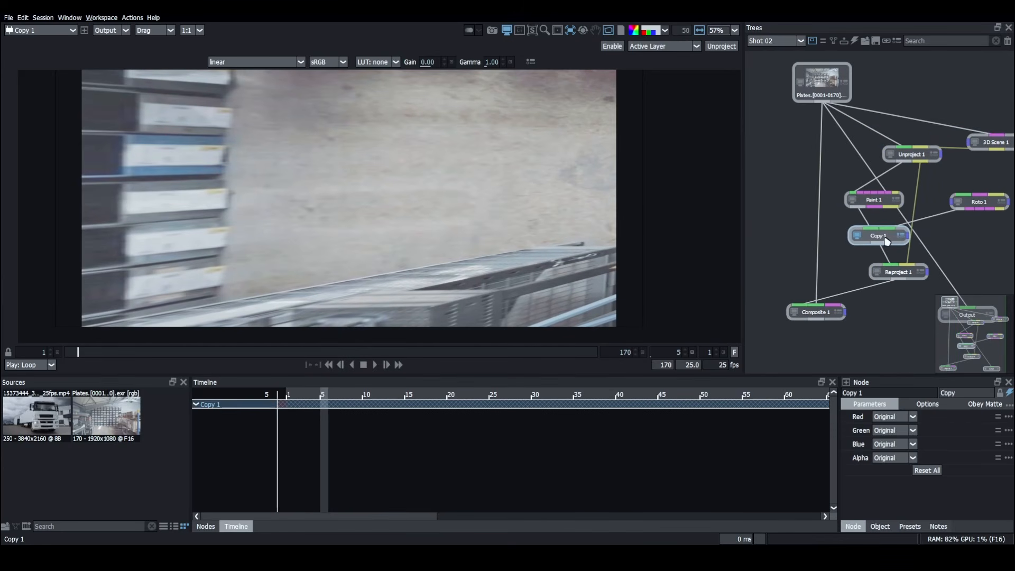
Step: Switch repeatedly between the original plate and Composite 1 to compare the floor texture up close
click(816, 316)
scroll(317, 288, up, 4)
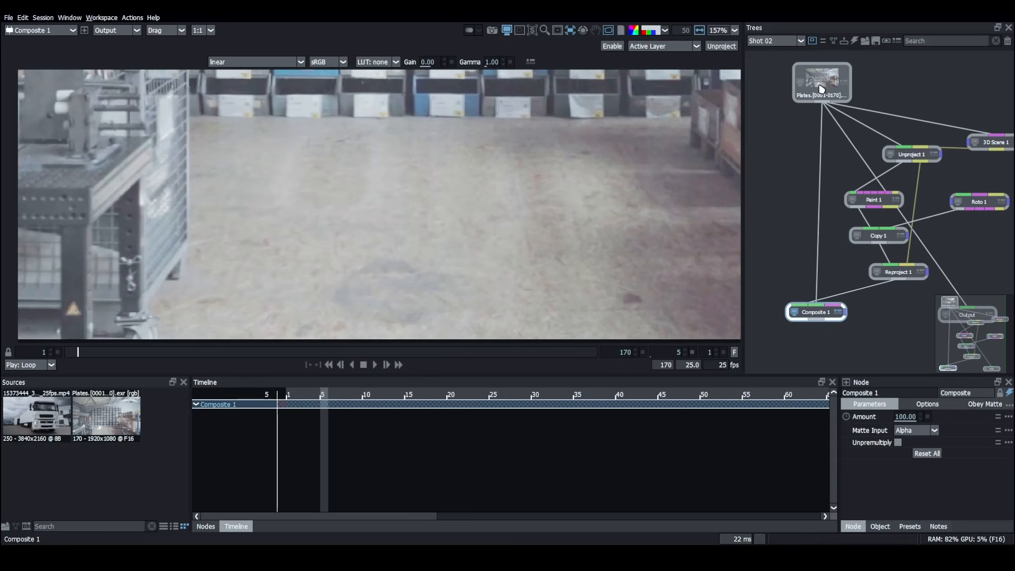
click(821, 89)
click(806, 311)
scroll(621, 254, up, 3)
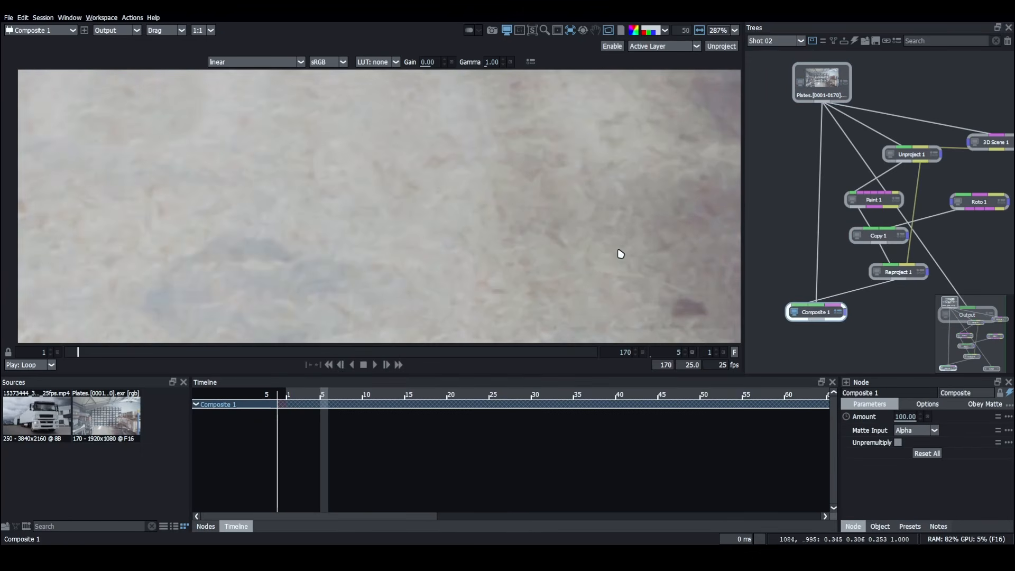
click(823, 85)
click(813, 312)
scroll(557, 269, down, 1)
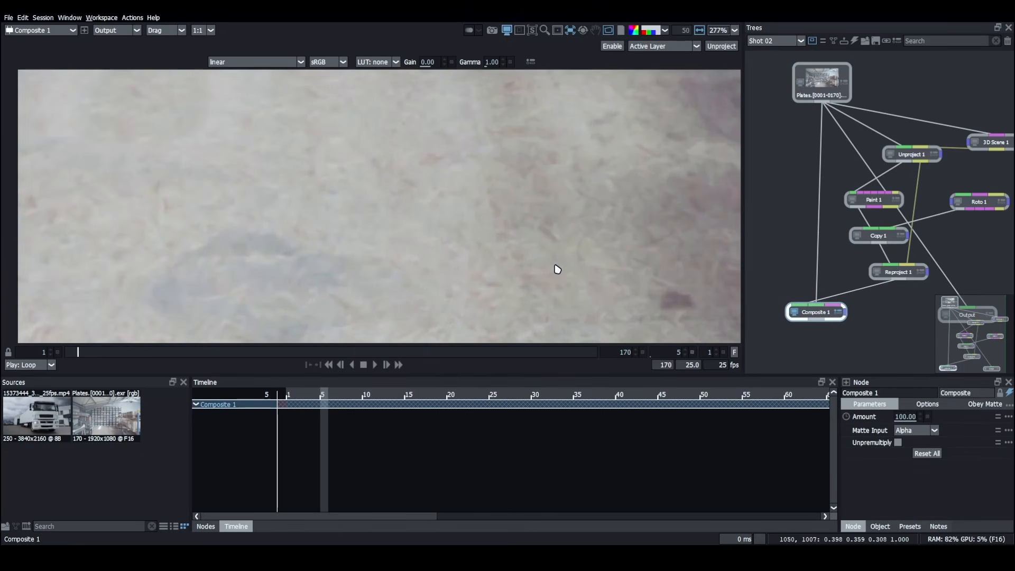
Step: Change the Alpha channel source in Copy 1 and show Composite 1 in the viewer
click(880, 237)
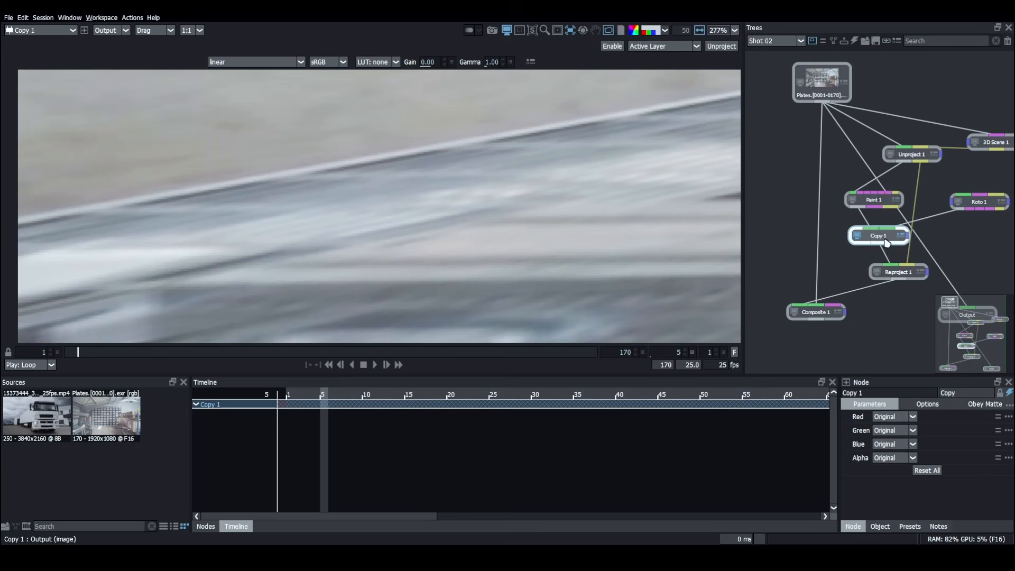
click(893, 459)
click(887, 497)
click(814, 312)
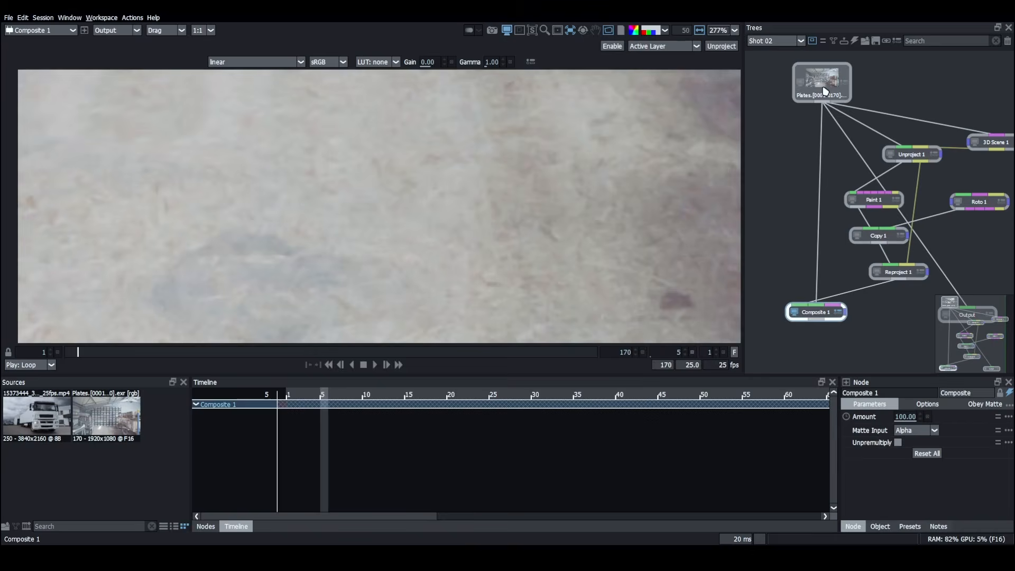
Step: Compare the source plate with Composite 1 in the viewer and inspect the cleaned floor across to the wooden crates
click(822, 88)
click(815, 312)
click(830, 89)
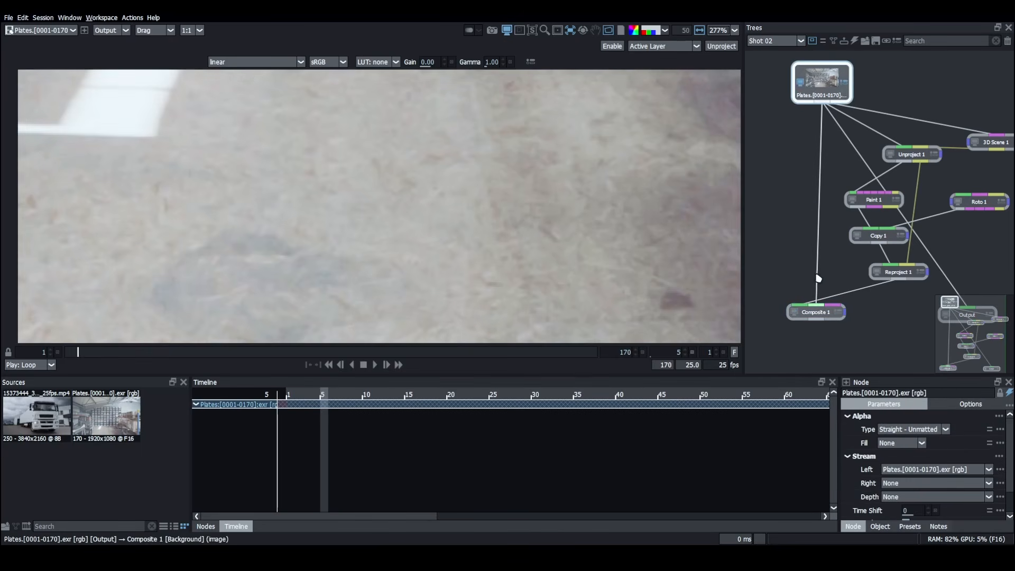
click(815, 313)
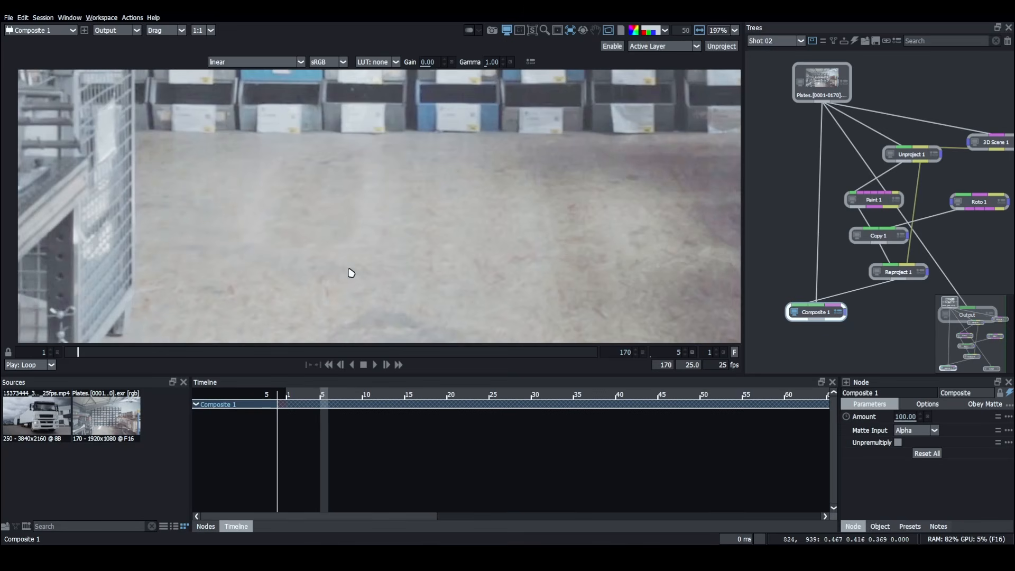
drag(597, 275, 480, 275)
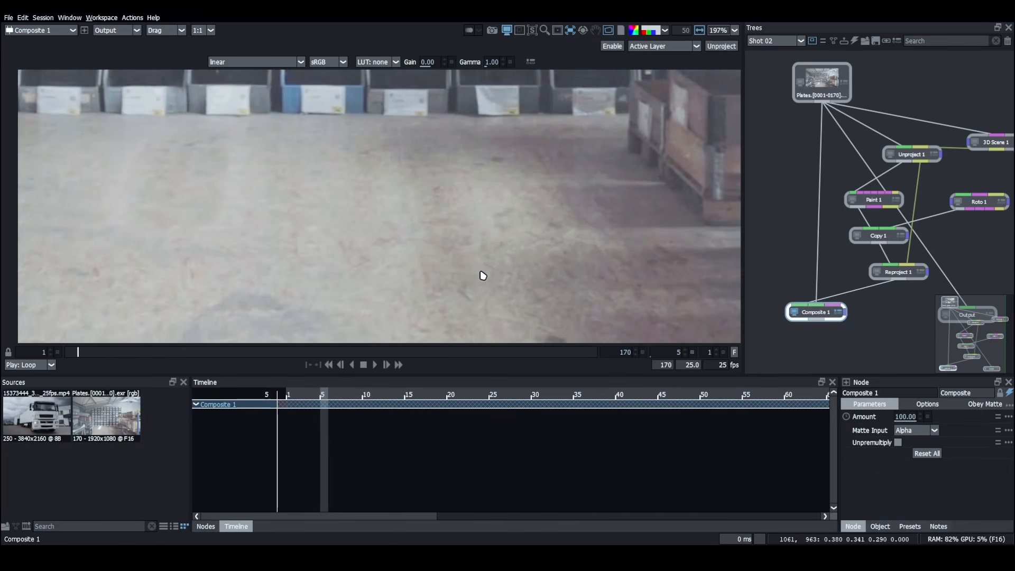
scroll(481, 274, down, 2)
scroll(856, 225, down, 2)
Step: Select the Roto 1 node and move it slightly closer to the Paint 1 node in the tree
drag(856, 225, 815, 208)
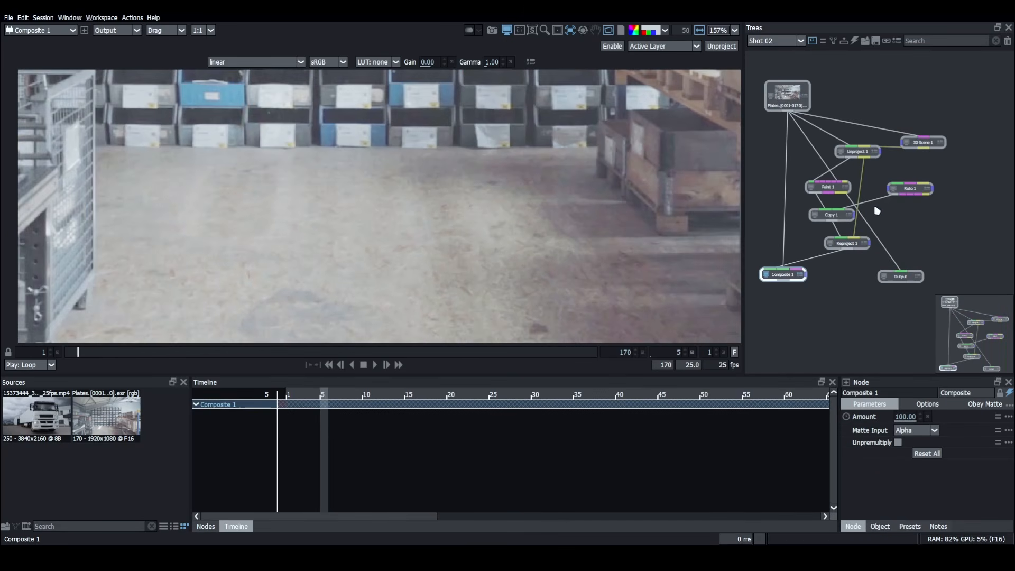
drag(909, 188, 901, 184)
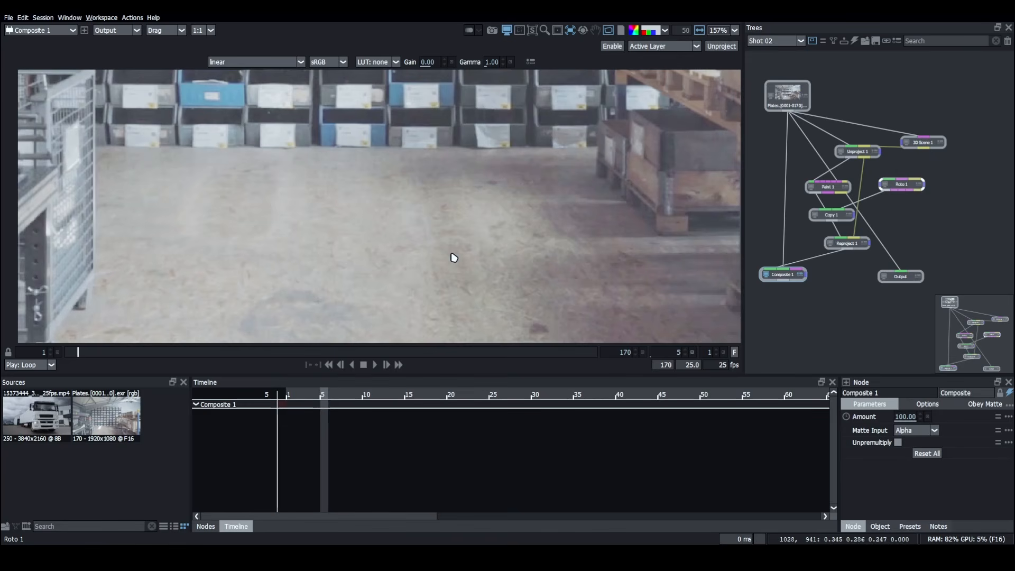
scroll(455, 258, down, 1)
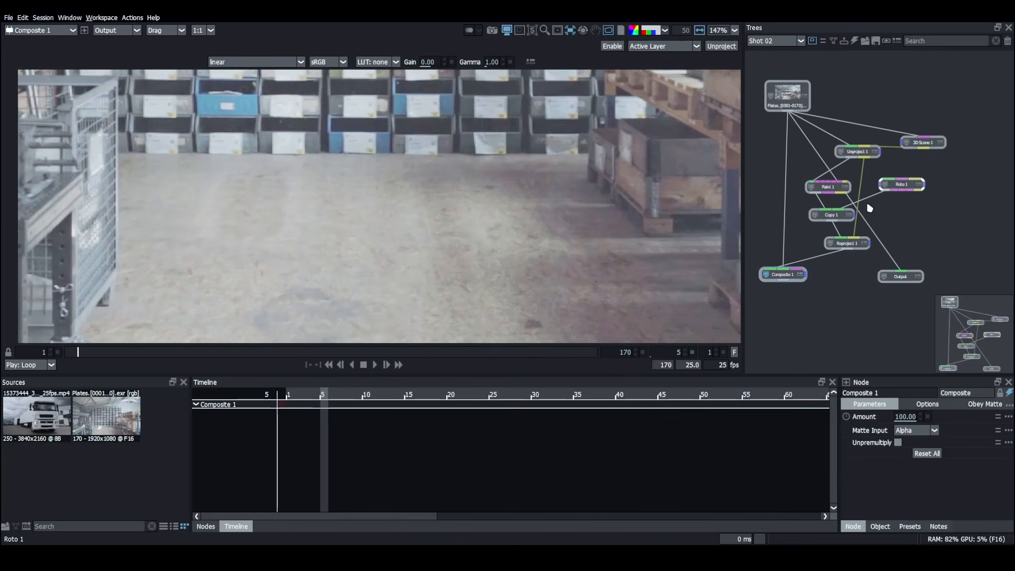